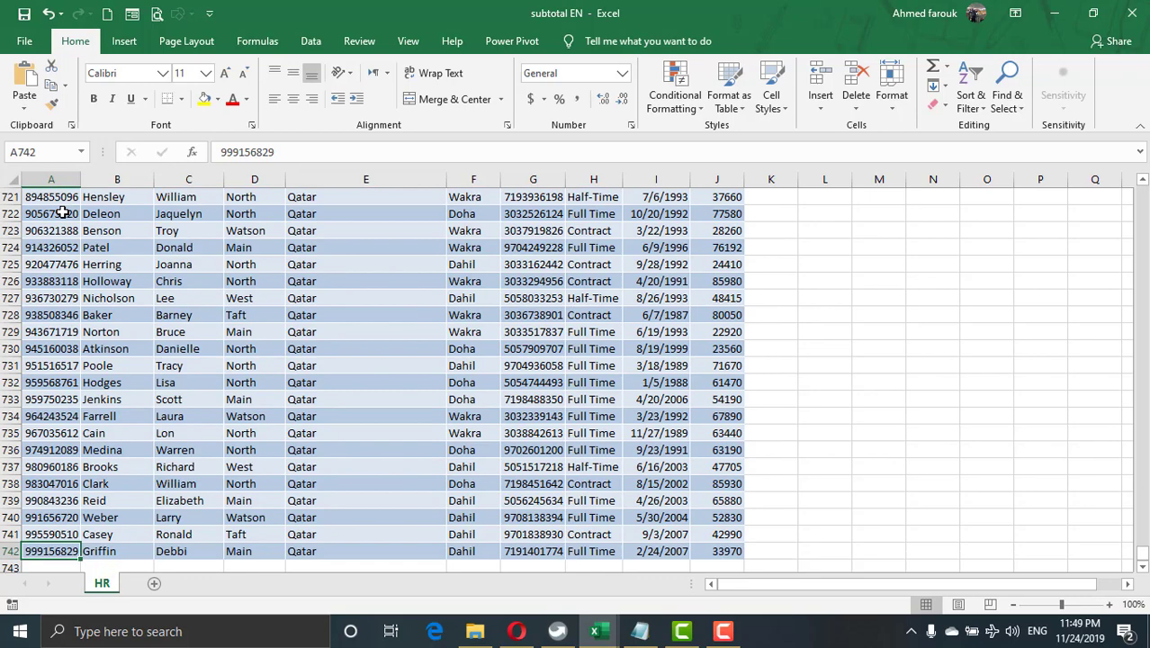
# Sort the HR data by the country column from A to Z.
pyautogui.hotkey('ctrl', 'Home')
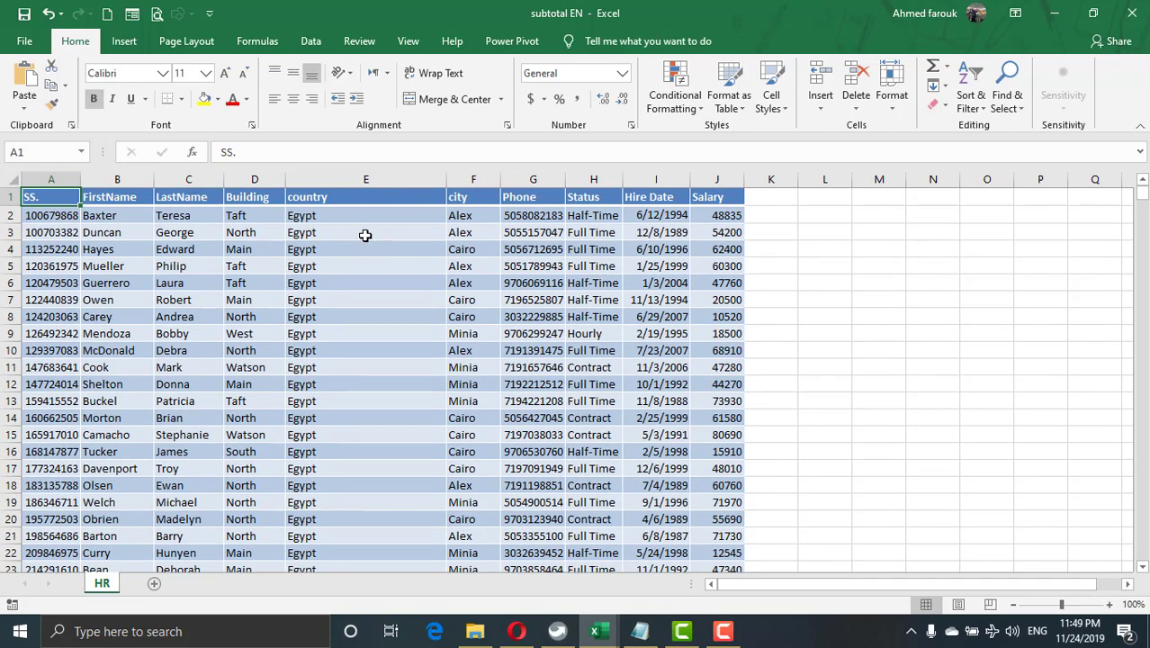
pyautogui.click(355, 234)
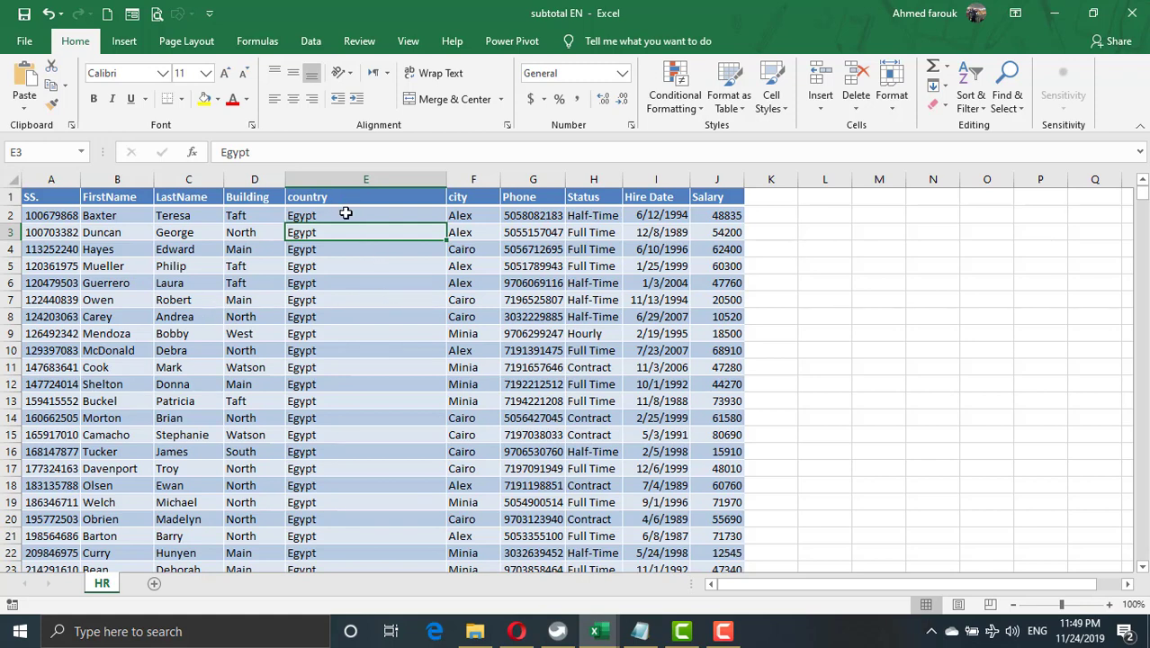
pyautogui.click(969, 95)
pyautogui.click(963, 125)
# Sort the HR data by the Building column from A to Z.
pyautogui.click(247, 217)
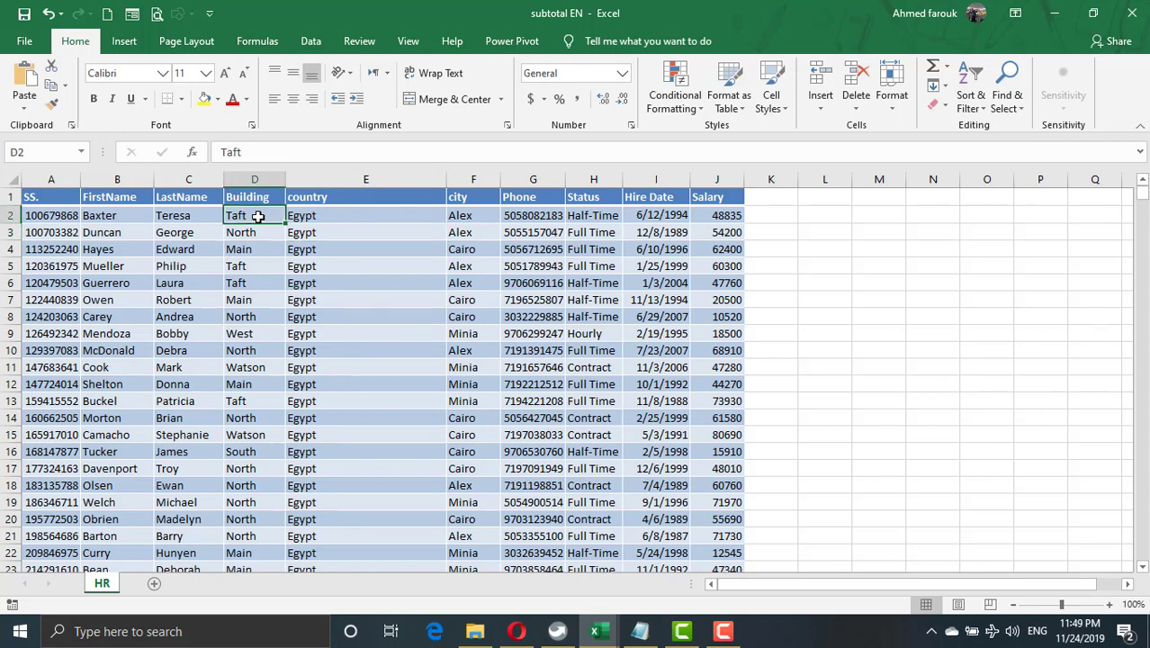
pyautogui.click(973, 100)
pyautogui.click(994, 126)
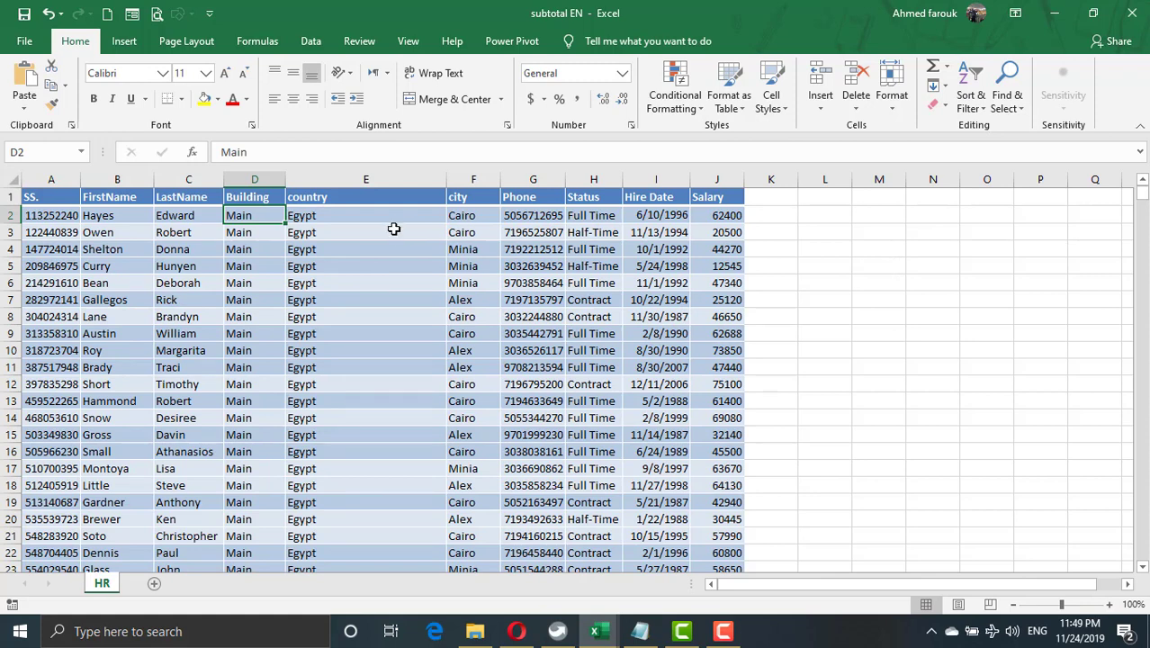
# Start a Subtotal on the HR data that groups at each change in Building and uses the Sum function.
pyautogui.click(310, 41)
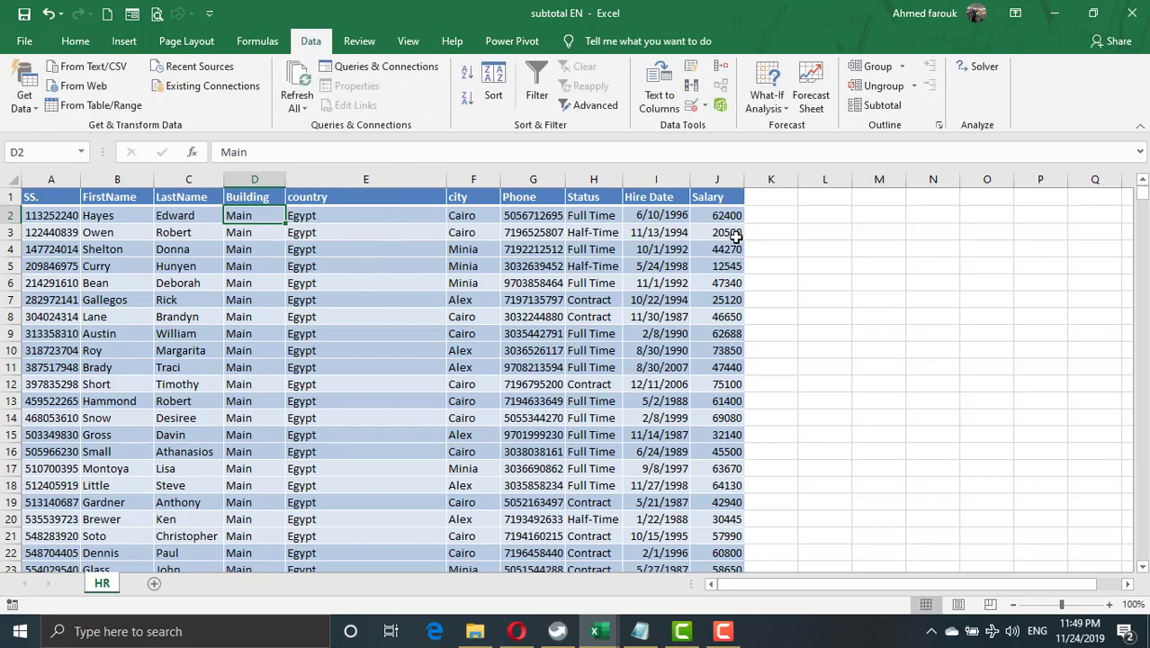
pyautogui.click(877, 105)
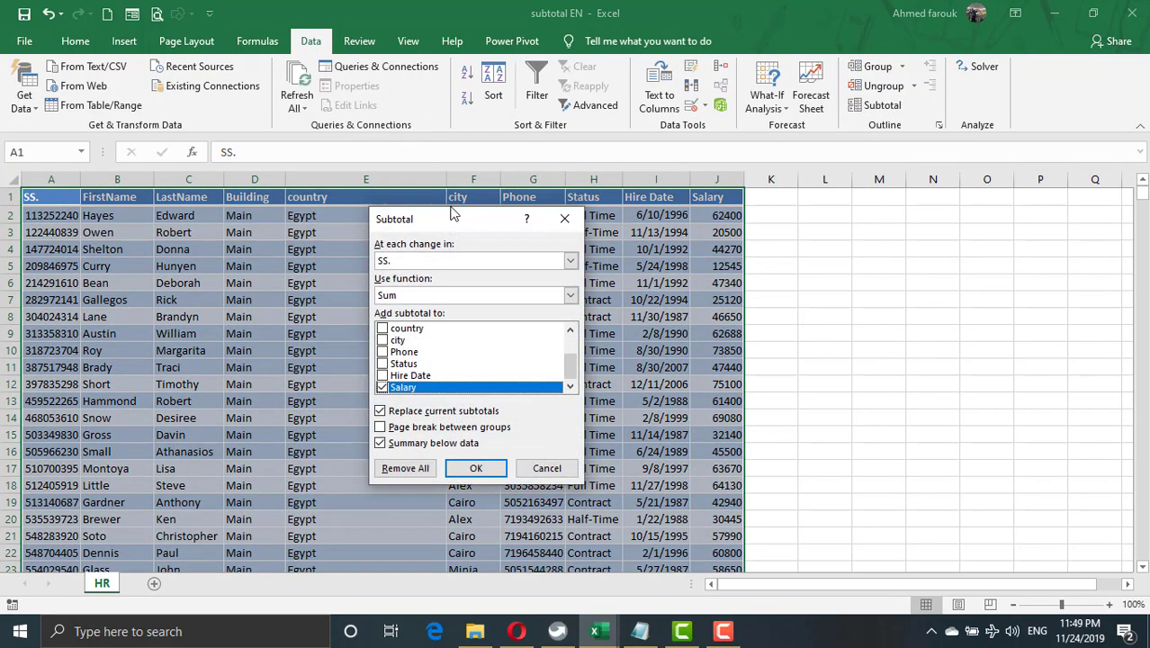
pyautogui.moveTo(454, 219); pyautogui.dragTo(844, 120)
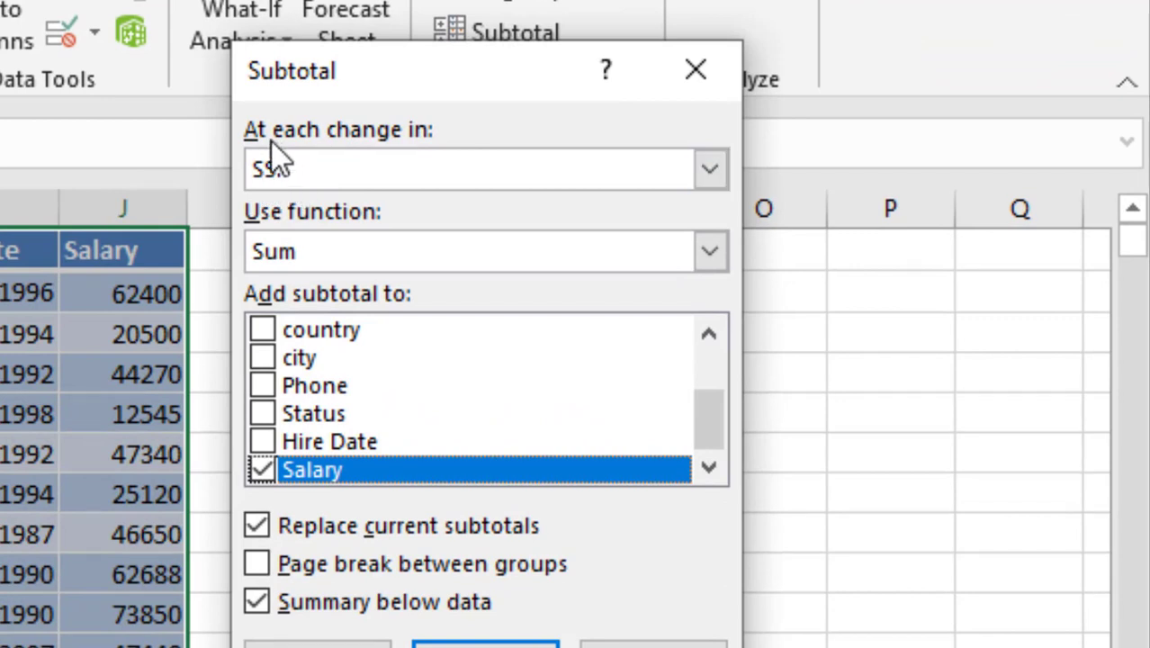
pyautogui.click(388, 157)
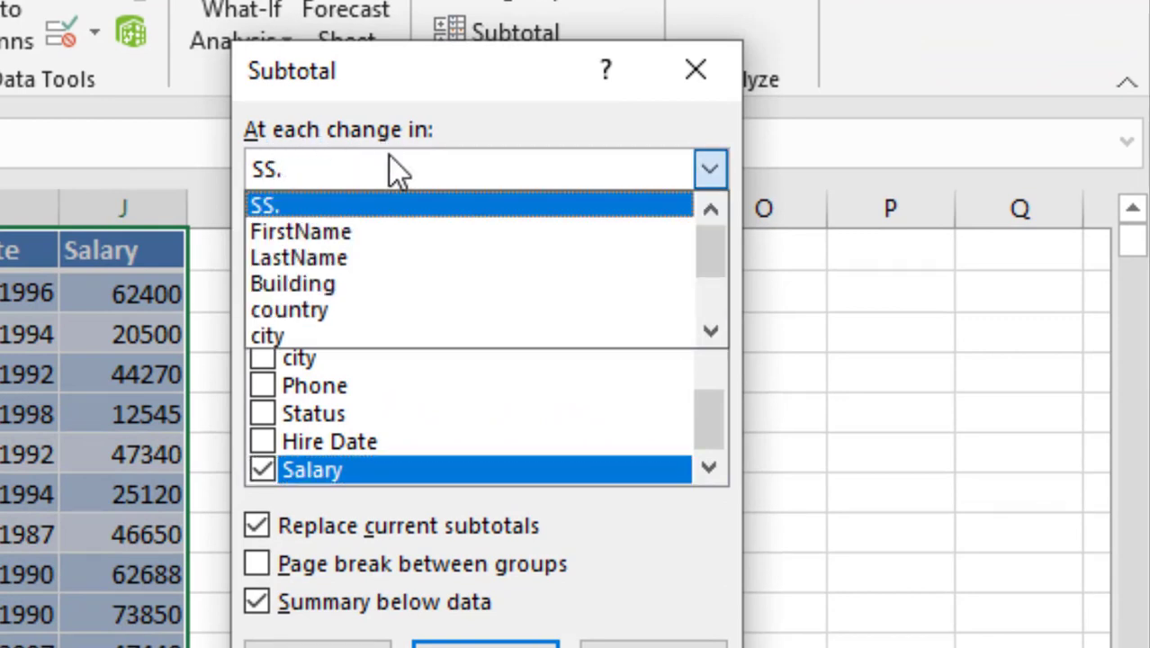
pyautogui.click(324, 289)
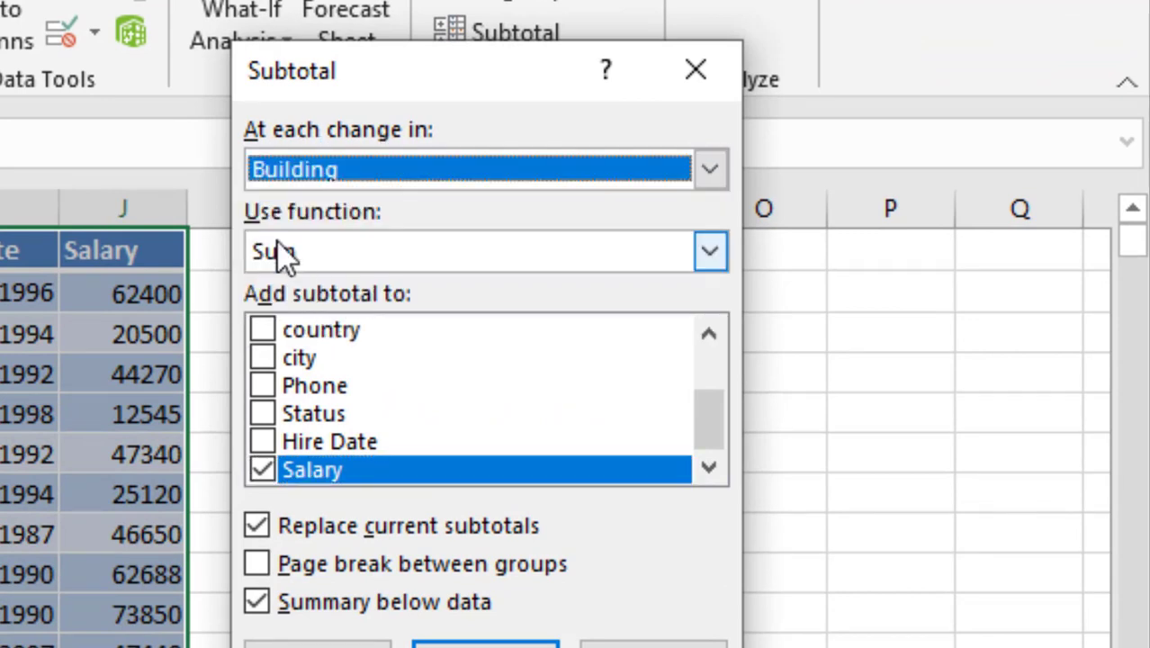
pyautogui.click(331, 252)
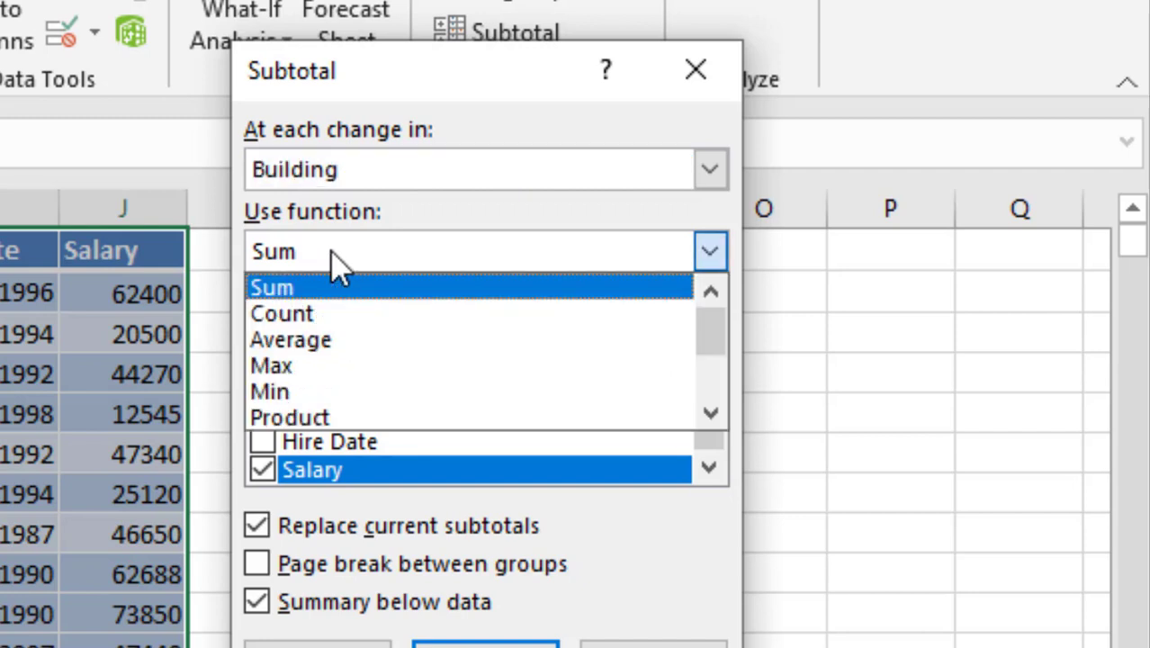
pyautogui.click(333, 252)
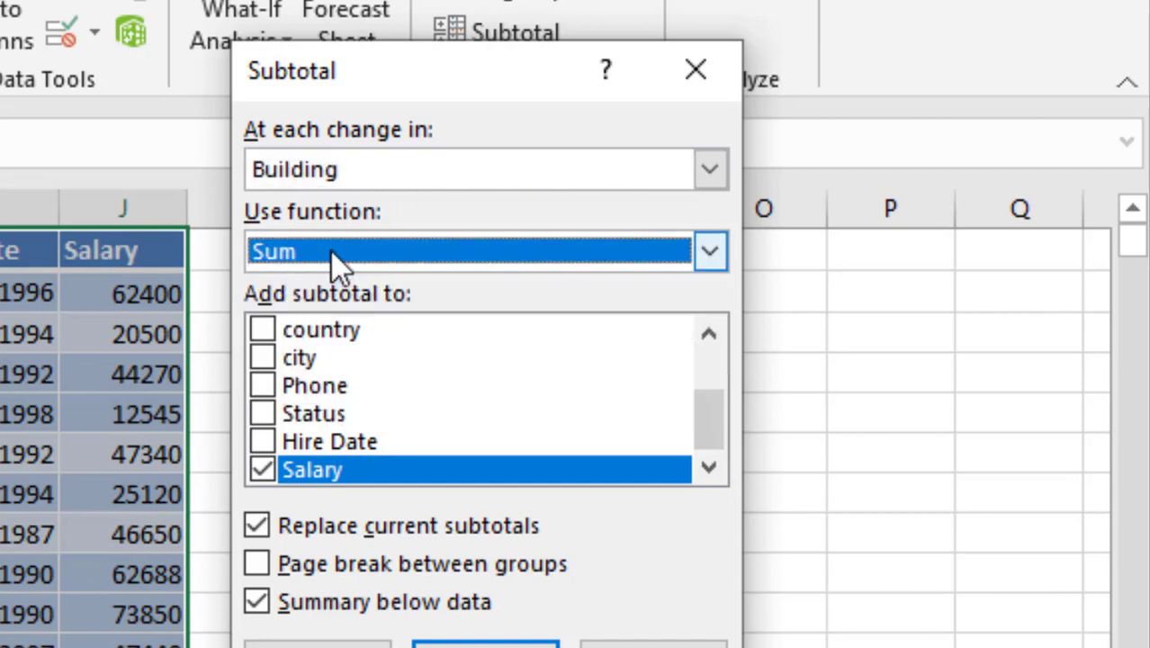
# Add subtotals to both Building and Salary, enable page breaks between groups, and apply the subtotals.
pyautogui.moveTo(707, 413); pyautogui.dragTo(738, 341)
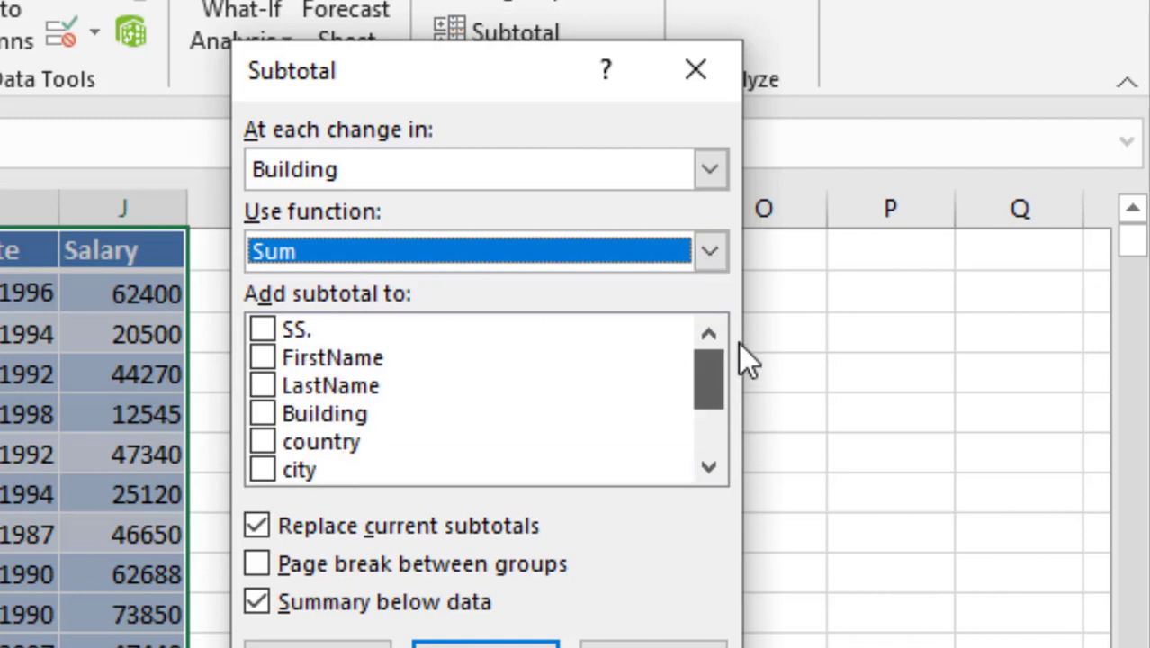
pyautogui.click(262, 413)
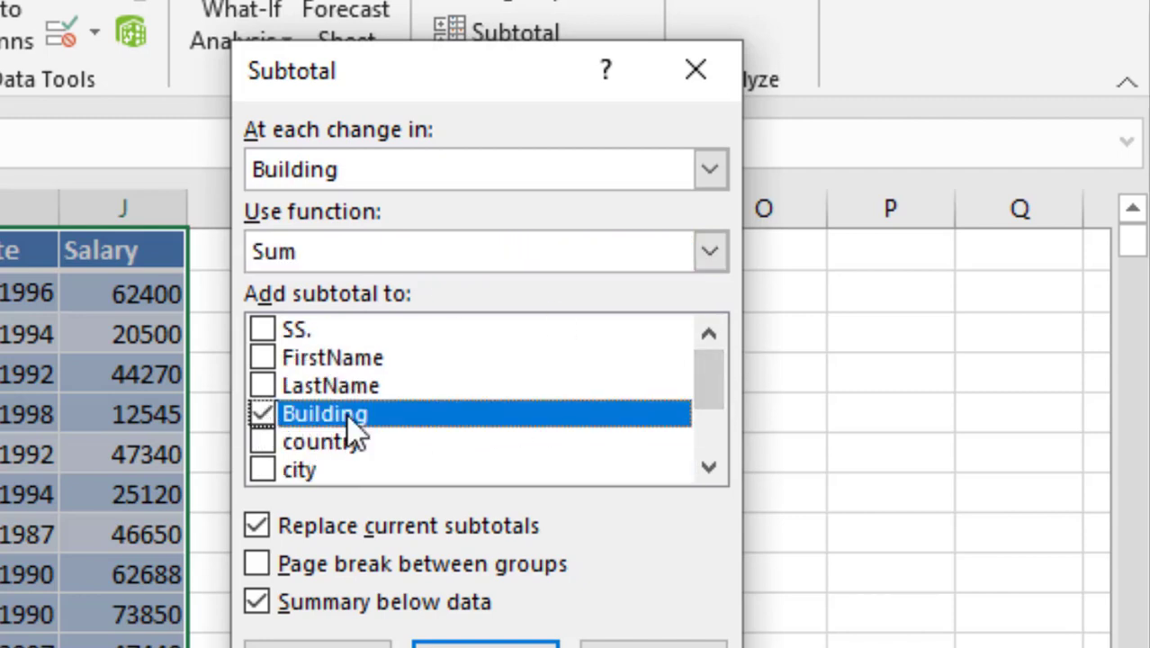
pyautogui.moveTo(708, 380); pyautogui.dragTo(711, 467)
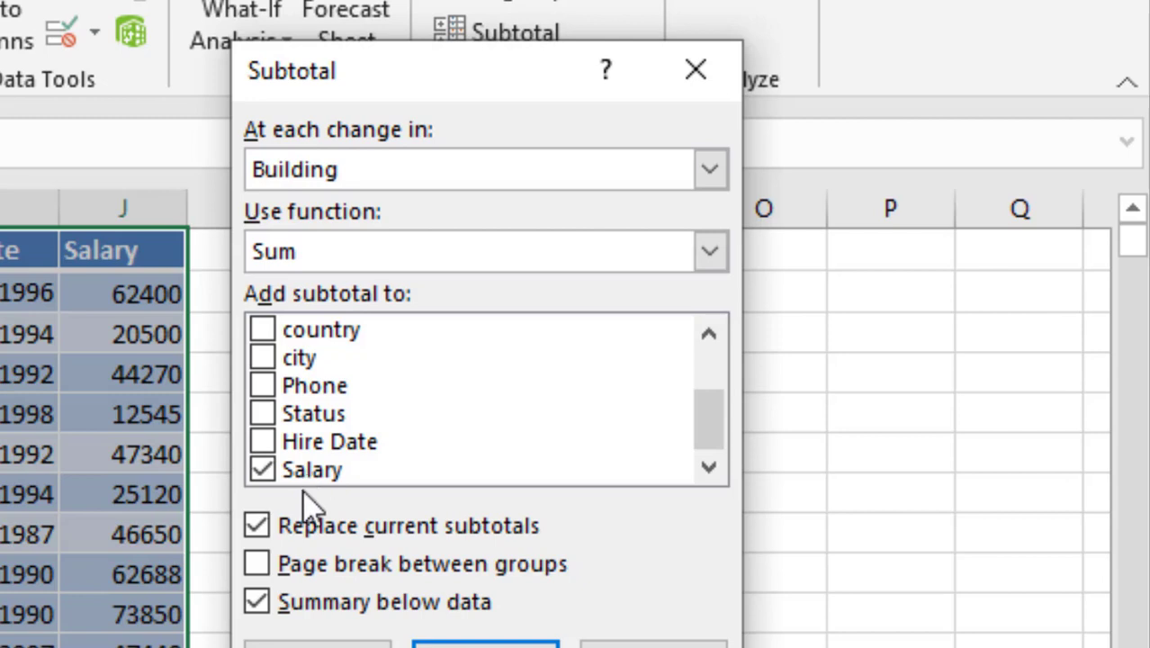
pyautogui.click(258, 567)
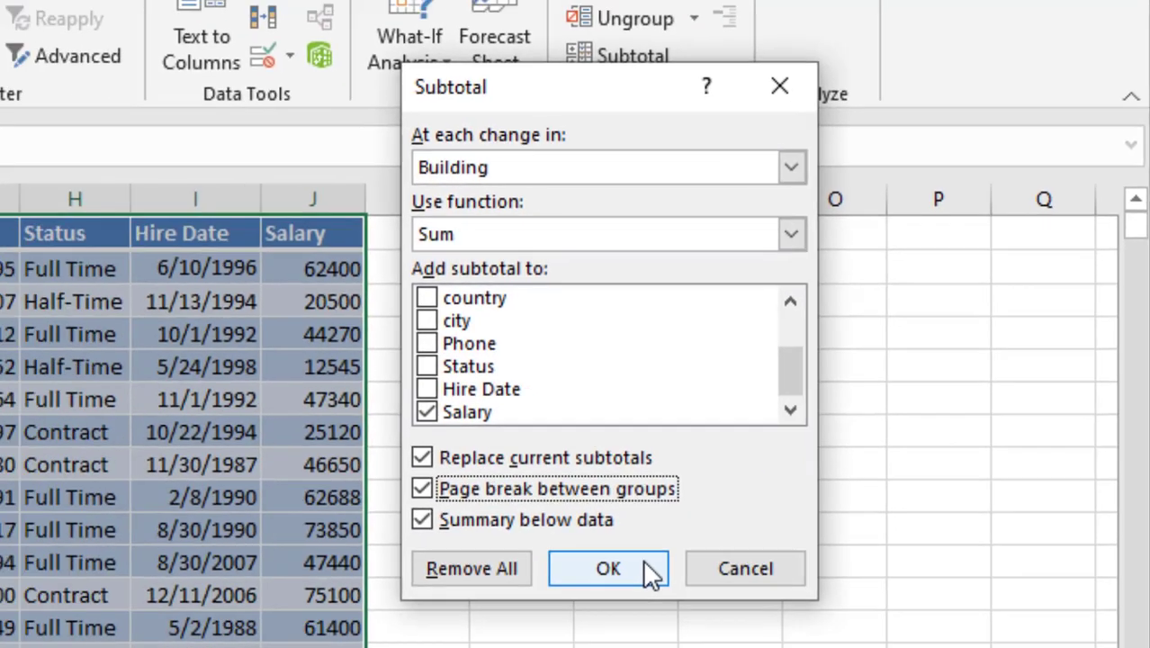
pyautogui.click(540, 647)
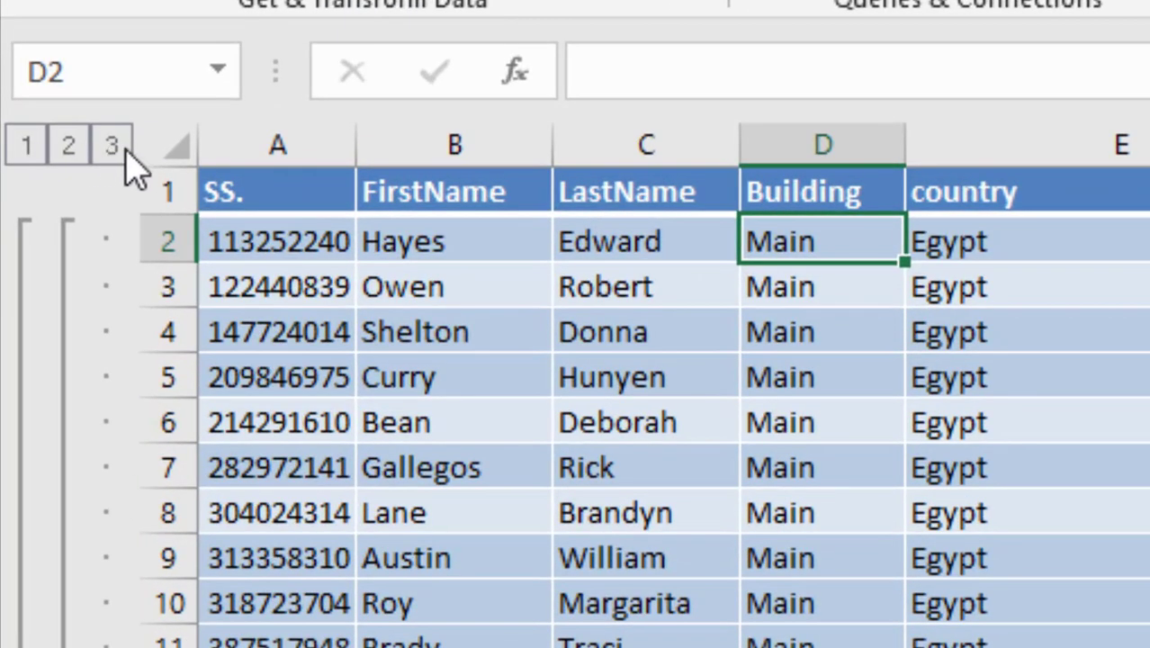
# Collapse the outline to level 2 for the building totals and fit the LastName column to its contents.
pyautogui.click(70, 146)
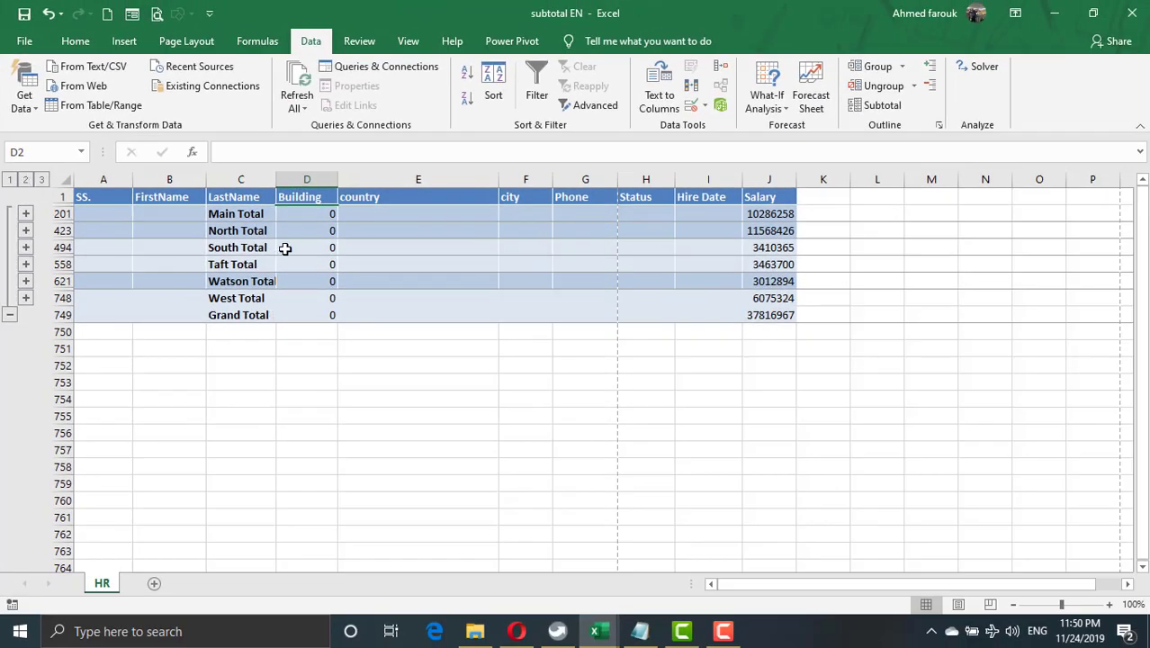
pyautogui.doubleClick(275, 178)
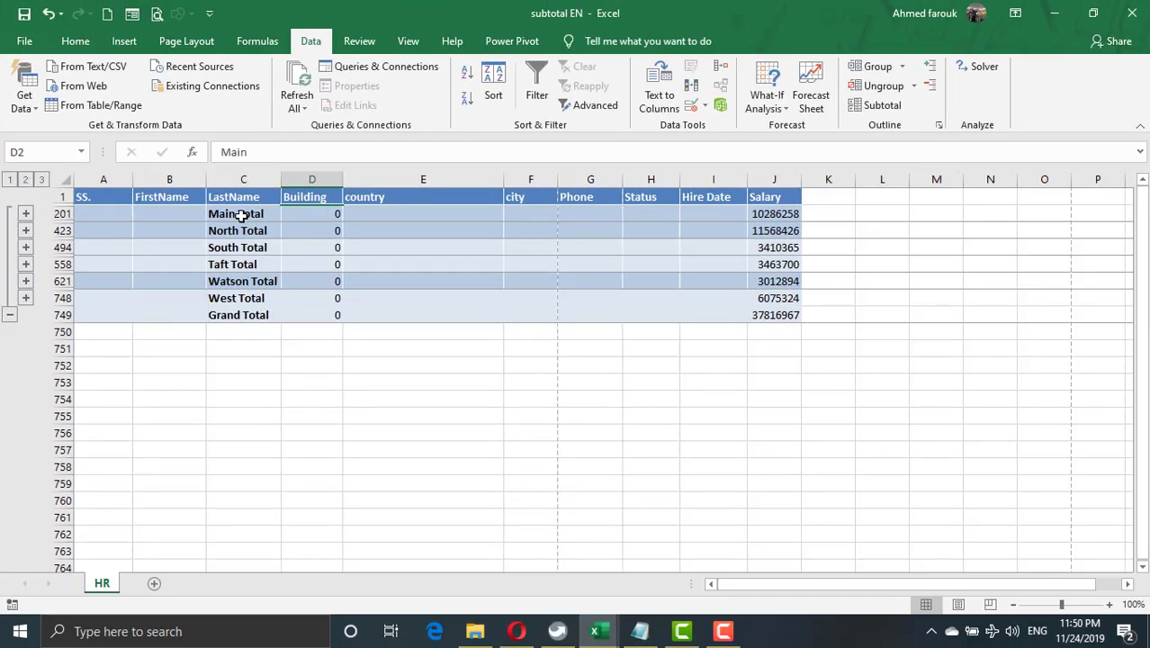
pyautogui.click(248, 213)
pyautogui.click(785, 216)
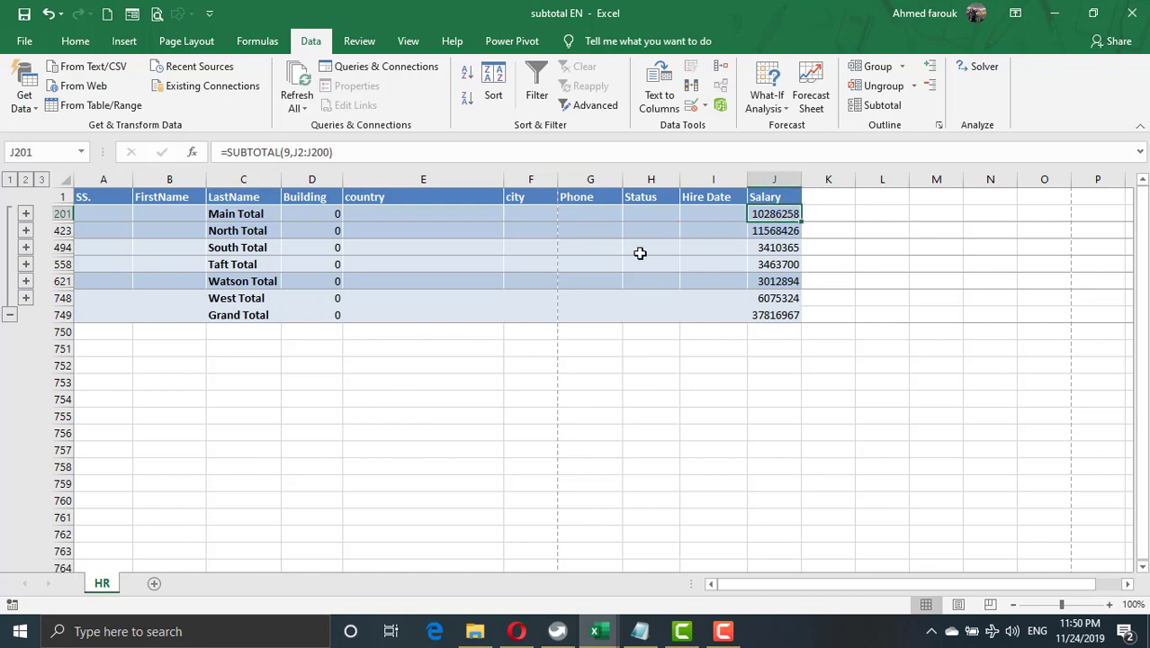
pyautogui.click(261, 231)
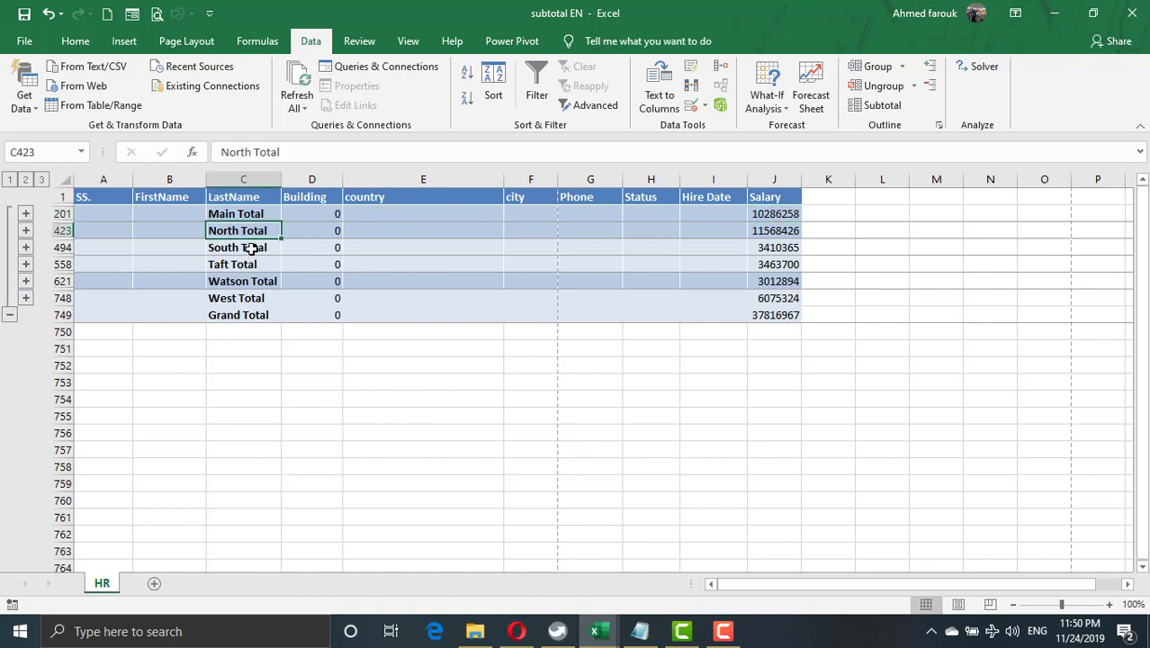
pyautogui.click(251, 249)
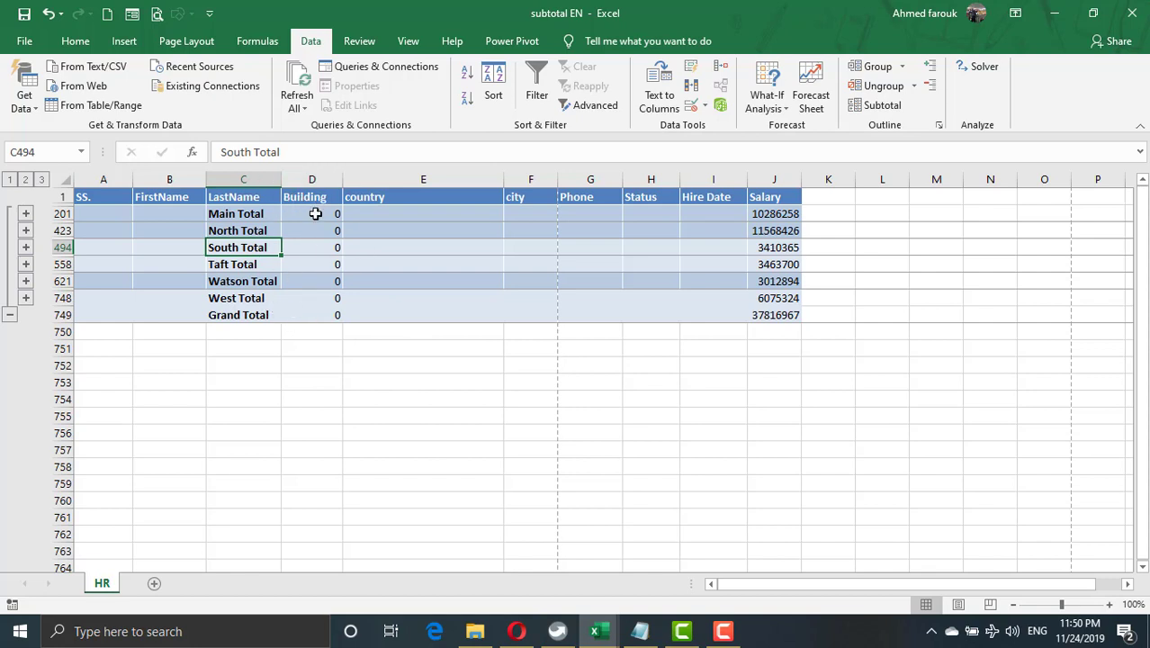
# View the outline at grand total level only, return to the building totals, and inspect the subtotal formulas.
pyautogui.click(9, 180)
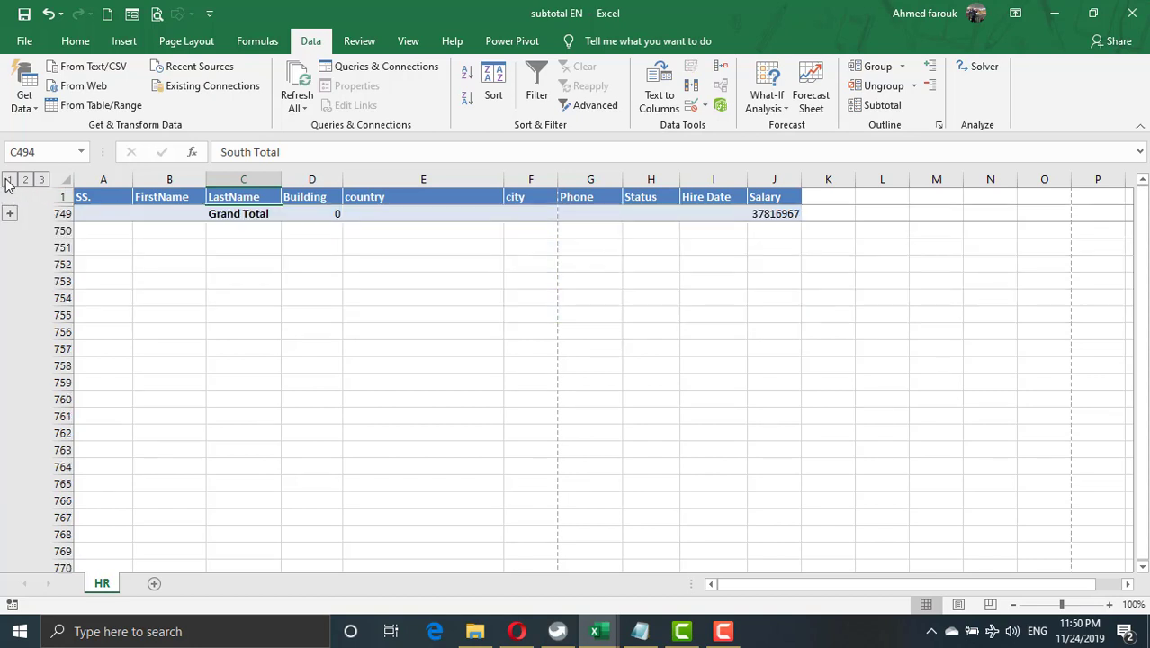
pyautogui.click(782, 214)
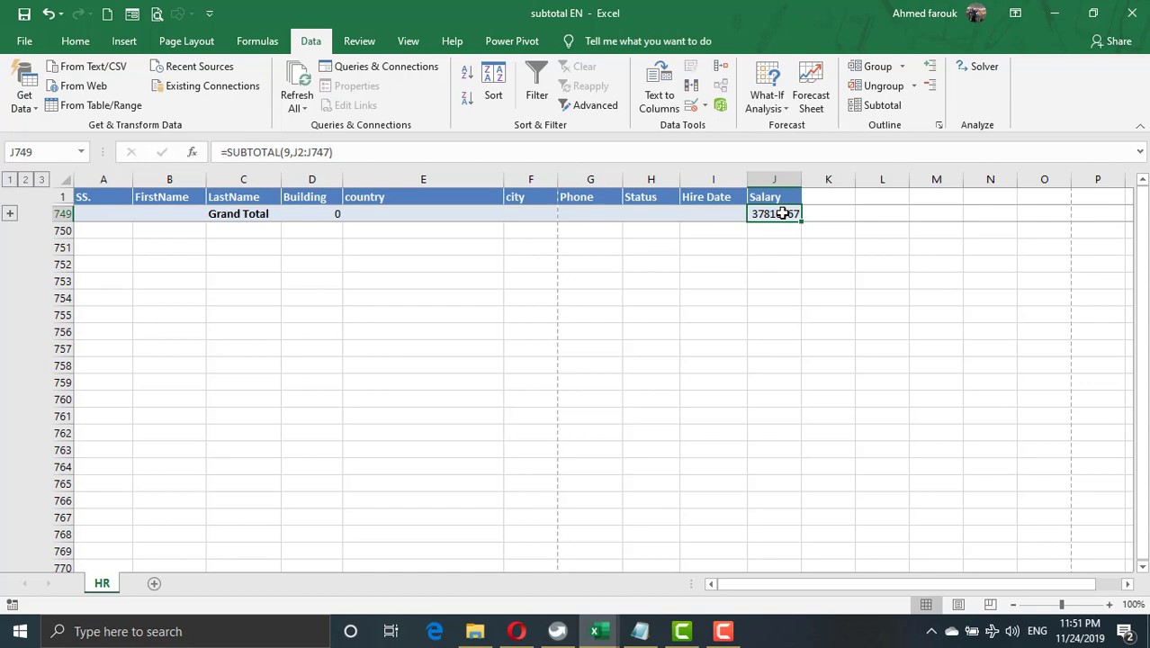
pyautogui.click(26, 179)
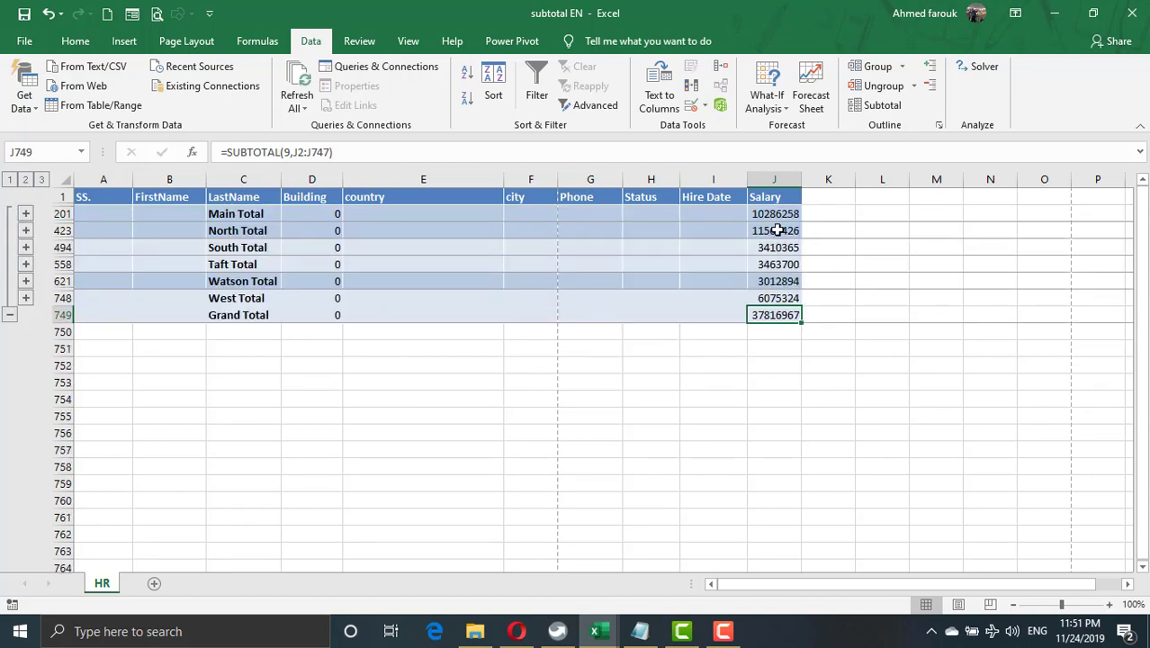
pyautogui.click(778, 217)
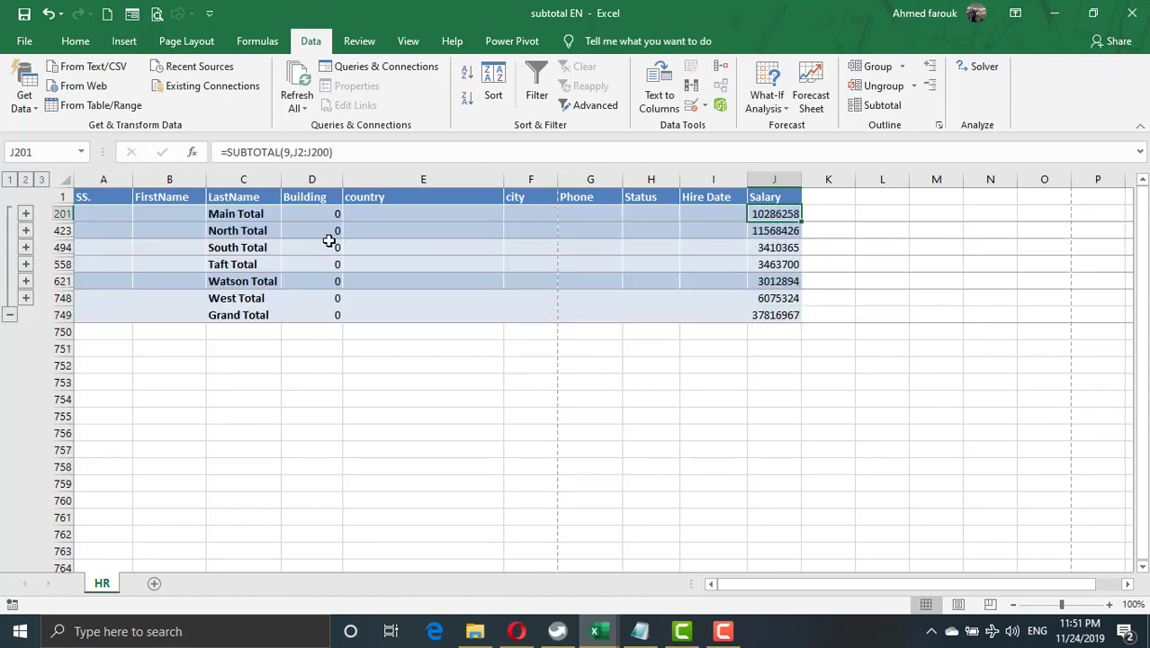
pyautogui.click(314, 227)
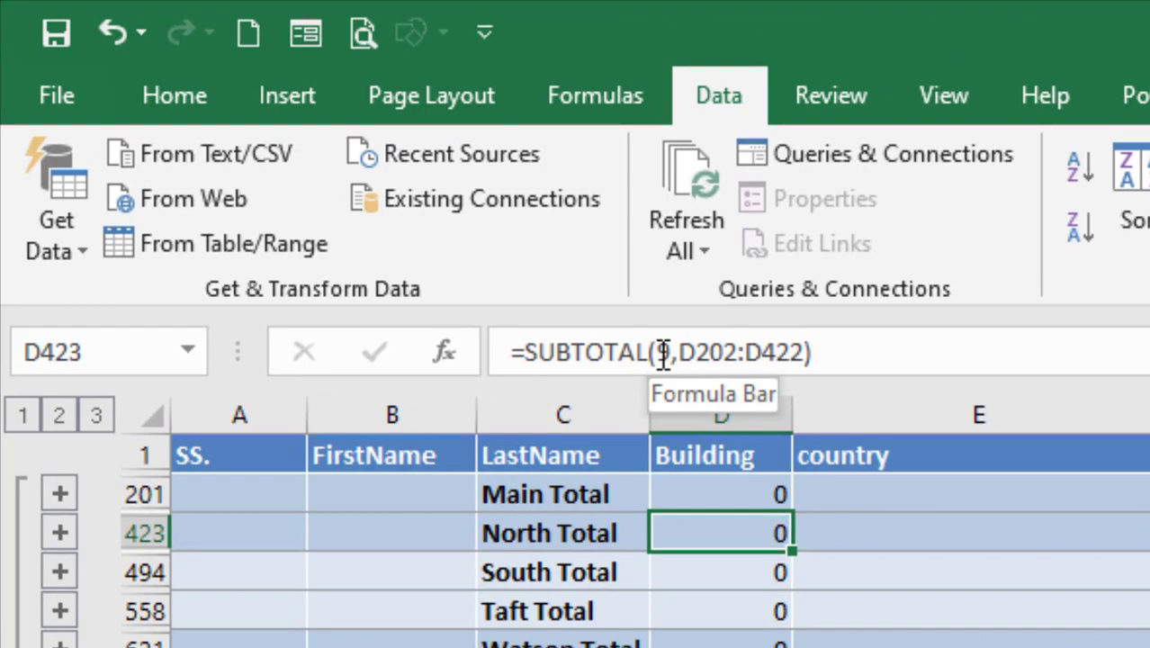
# Select the Building total cells from Main Total to Grand Total, restricting the selection to visible cells only.
pyautogui.moveTo(759, 490); pyautogui.dragTo(759, 647)
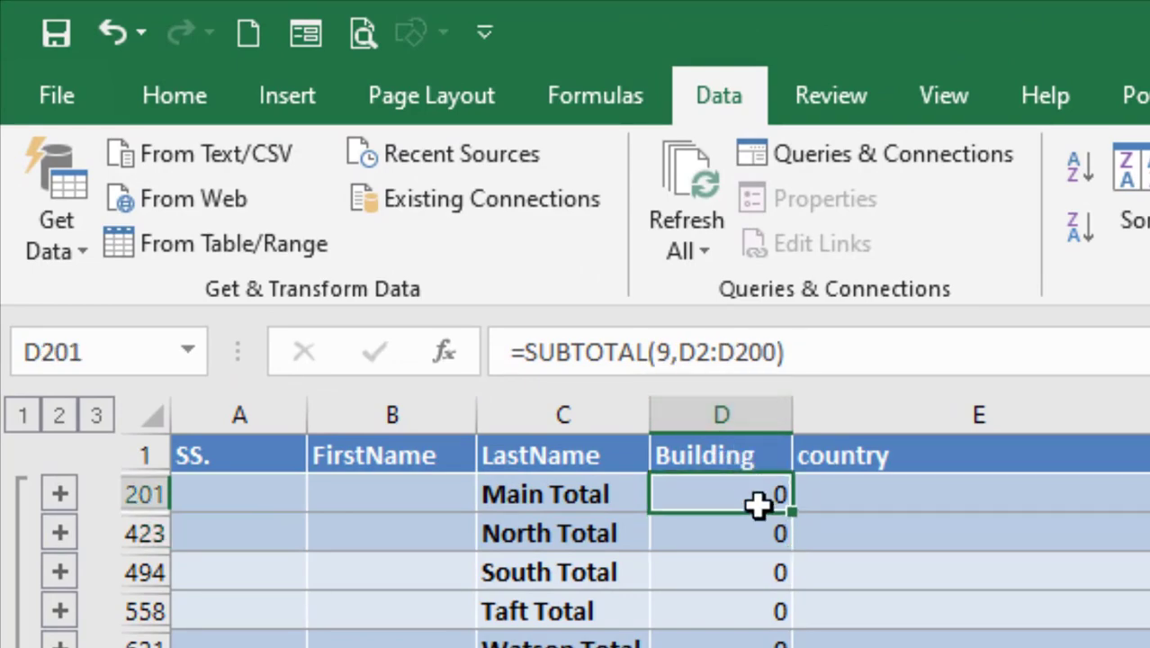
pyautogui.moveTo(663, 579); pyautogui.dragTo(670, 636)
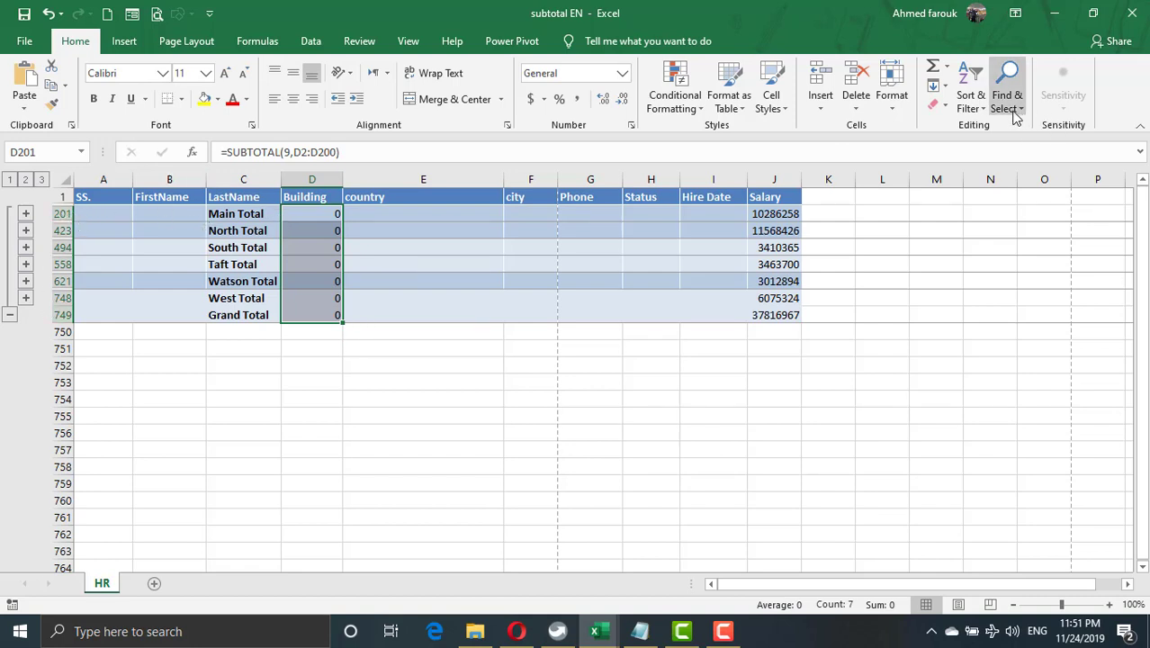
pyautogui.click(1014, 108)
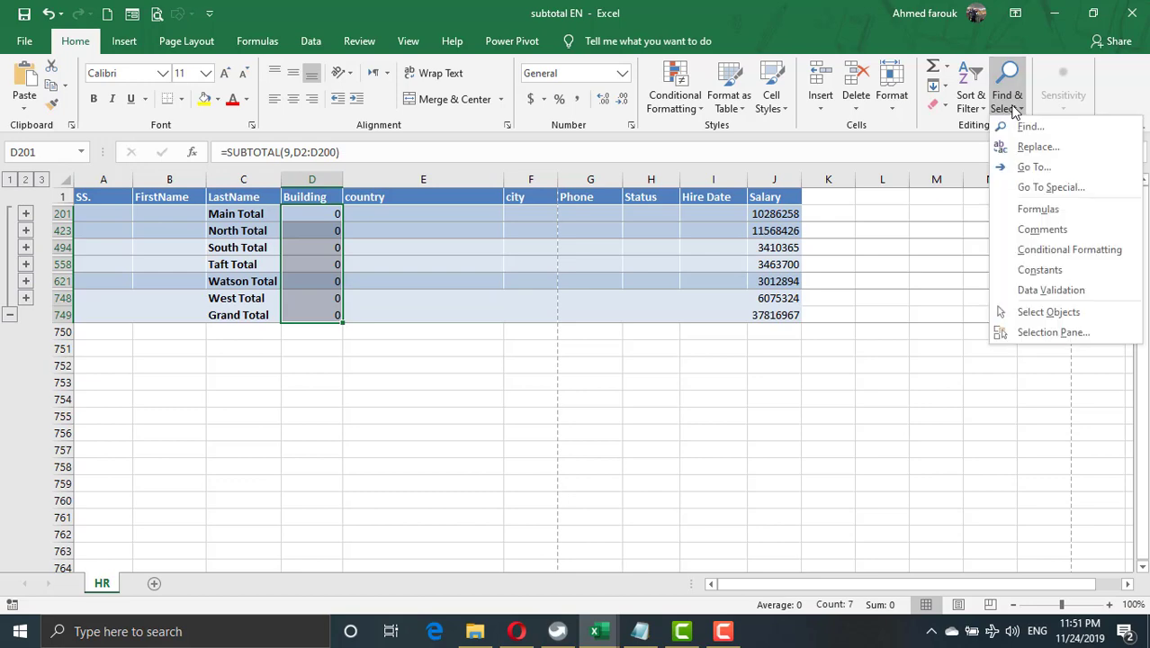
pyautogui.click(1044, 185)
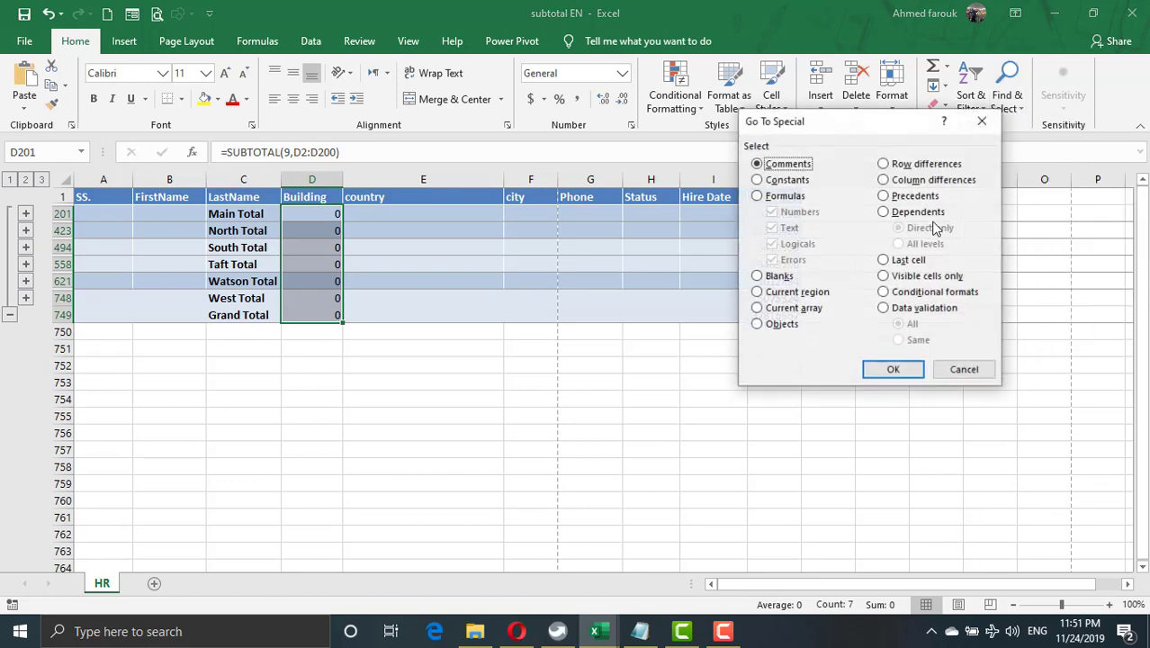
pyautogui.click(904, 277)
pyautogui.click(891, 370)
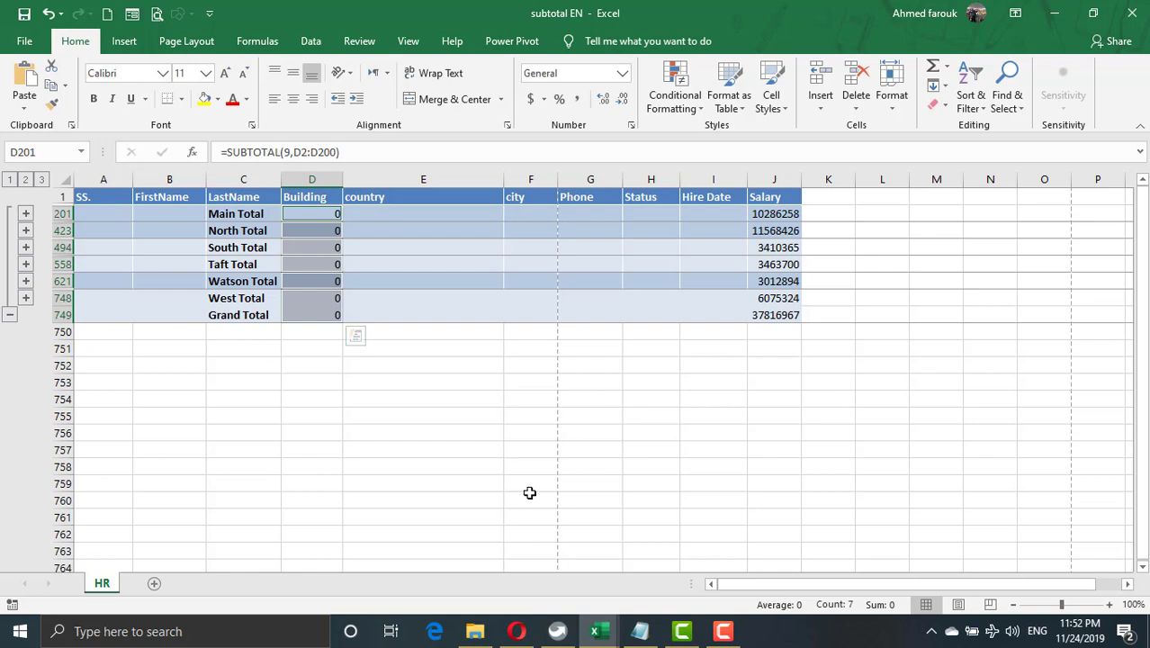
# Replace every "9," with "3," in the selected Building subtotal formulas and close Find and Replace.
pyautogui.hotkey('ctrl', 'h')
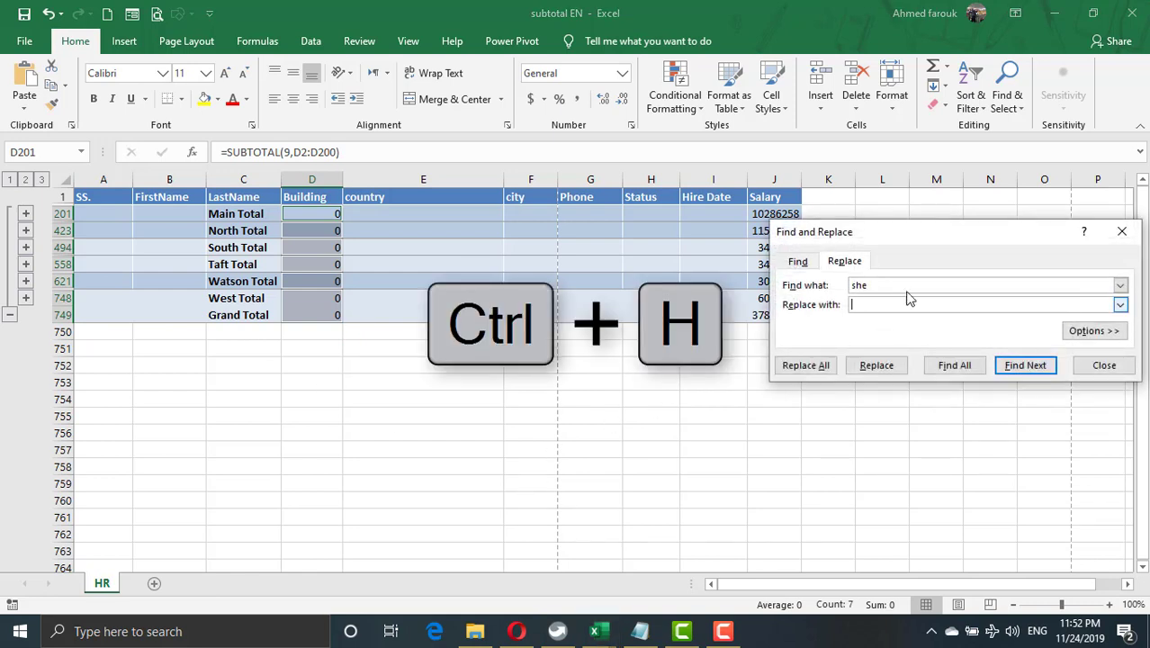
pyautogui.moveTo(905, 285); pyautogui.dragTo(826, 284)
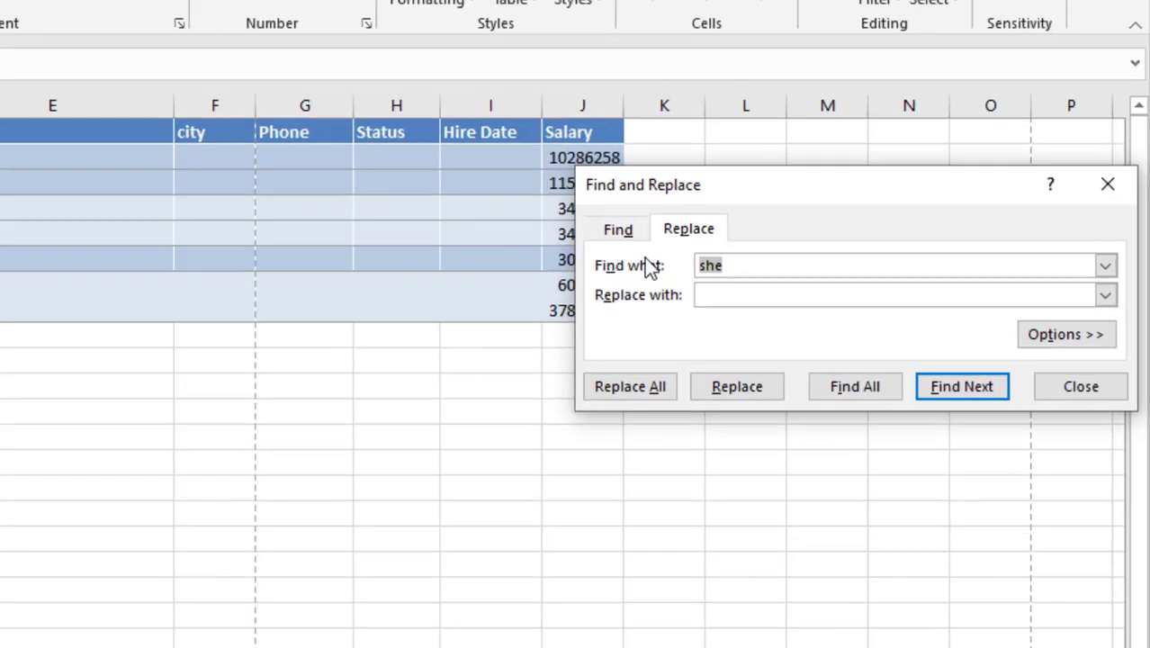
pyautogui.write('9,')
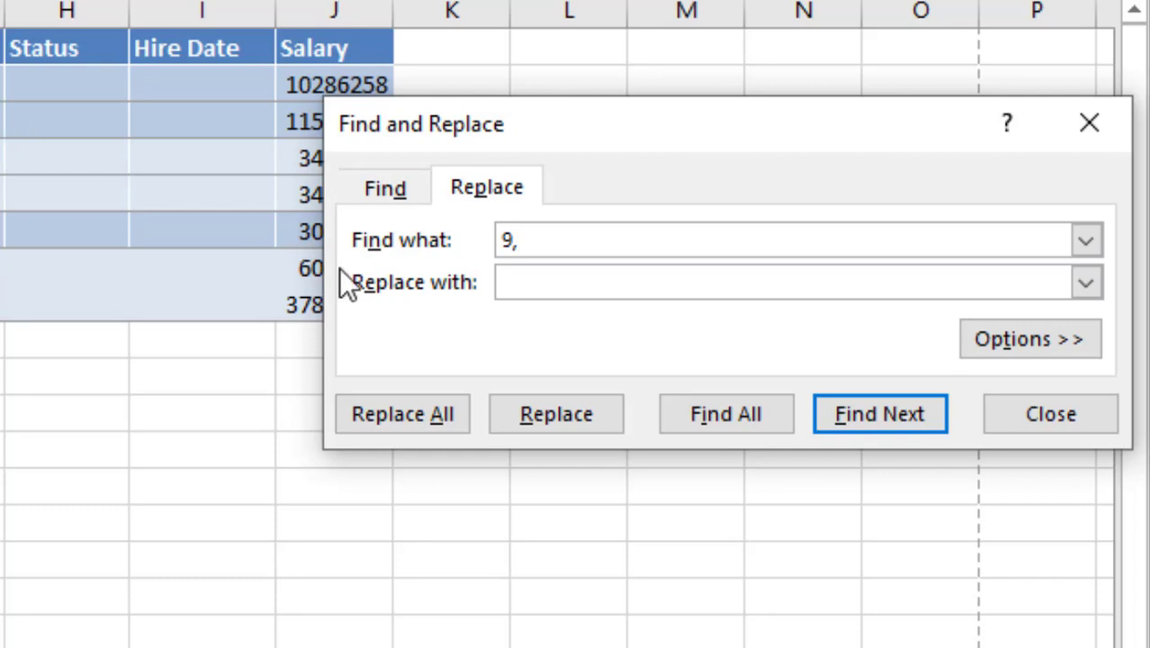
pyautogui.click(521, 280)
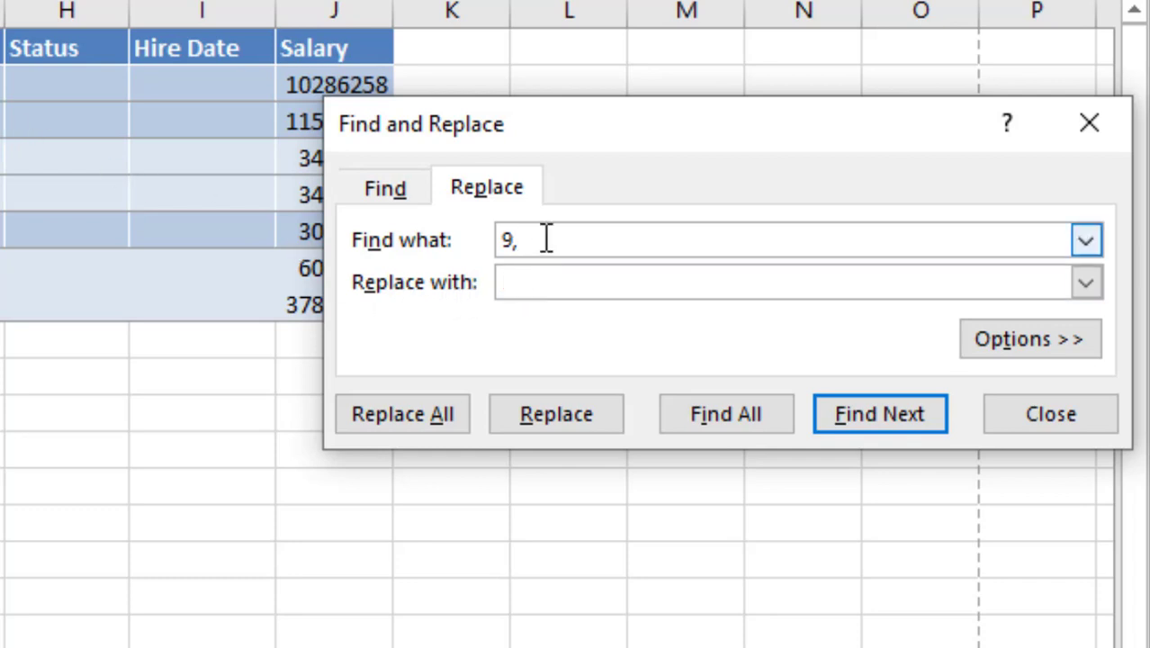
pyautogui.write('3,')
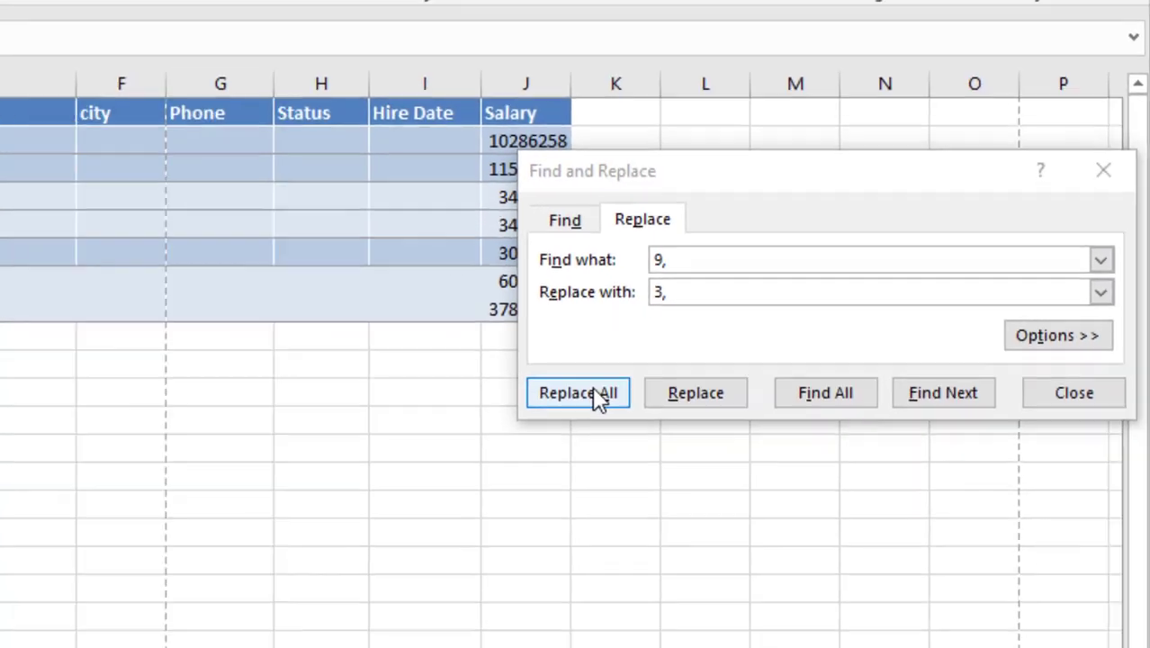
pyautogui.click(423, 409)
pyautogui.click(560, 359)
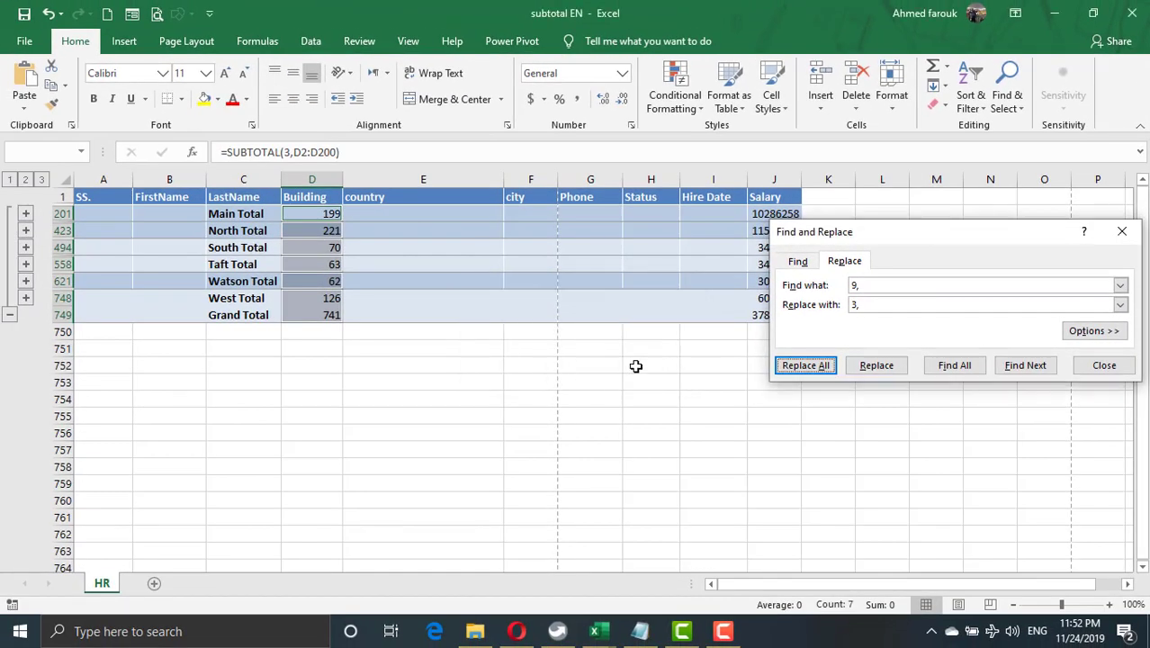
pyautogui.click(1119, 366)
# Inspect the subtotal formulas in the Main Total row's Building and Salary cells and the South Total row's Building cell.
pyautogui.click(308, 214)
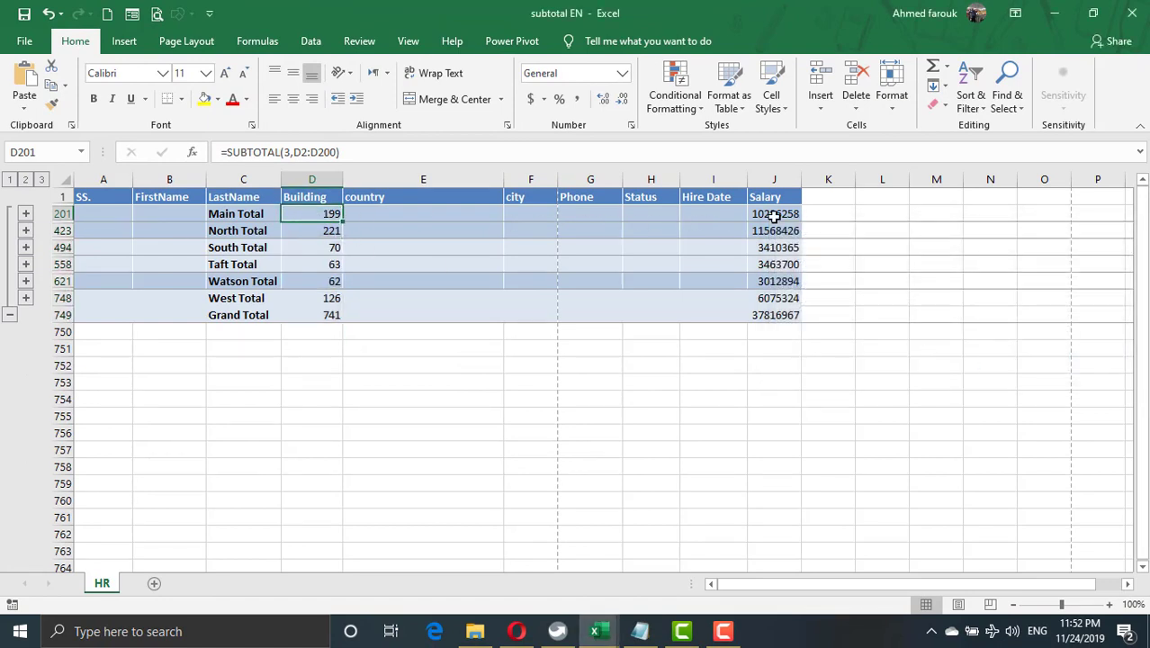
pyautogui.click(773, 216)
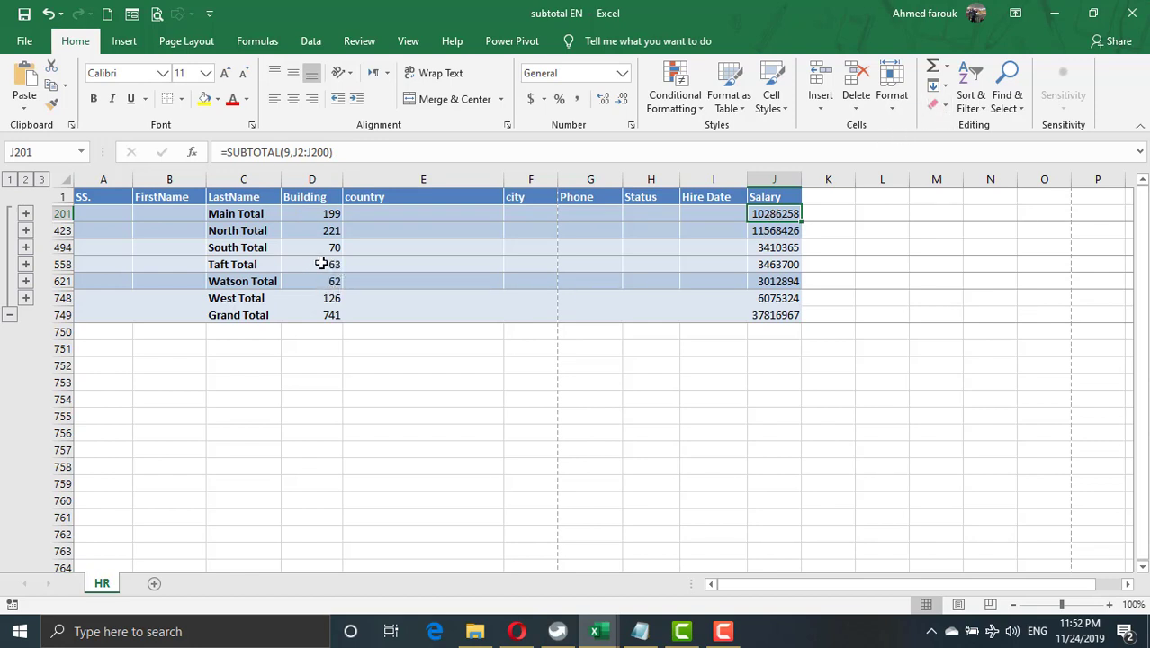
pyautogui.click(323, 249)
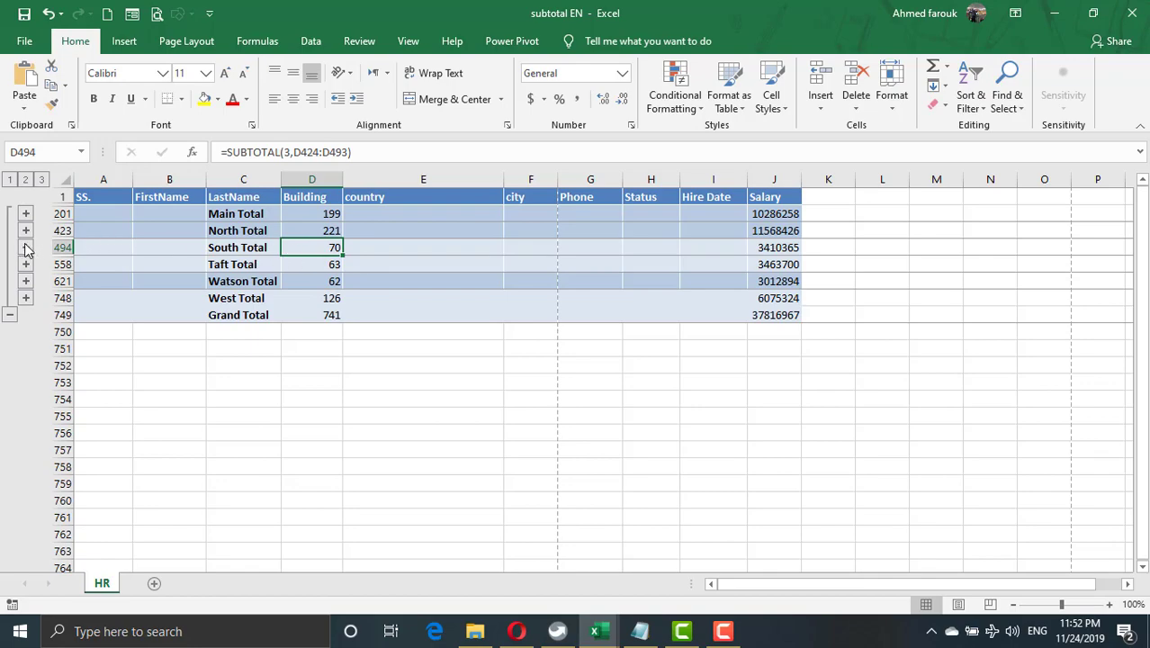
# Expand the South group to examine its records, and switch the outline from level 2 building totals to level 3 full detail.
pyautogui.scroll(-1, 25, 254)
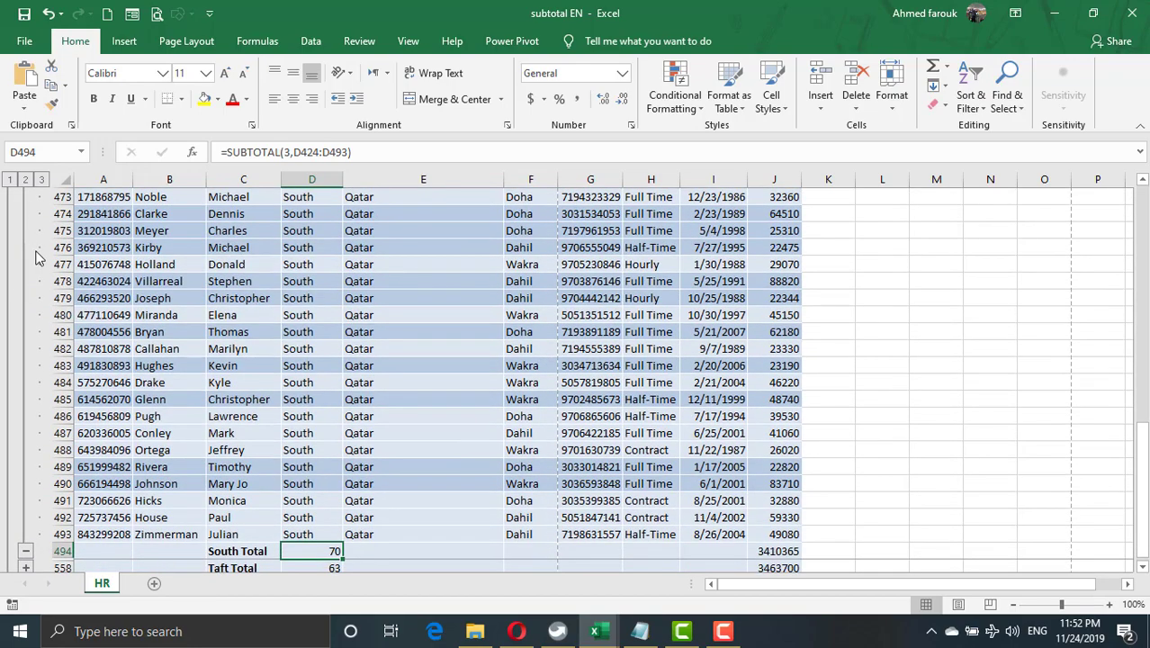
pyautogui.scroll(13, 26, 243)
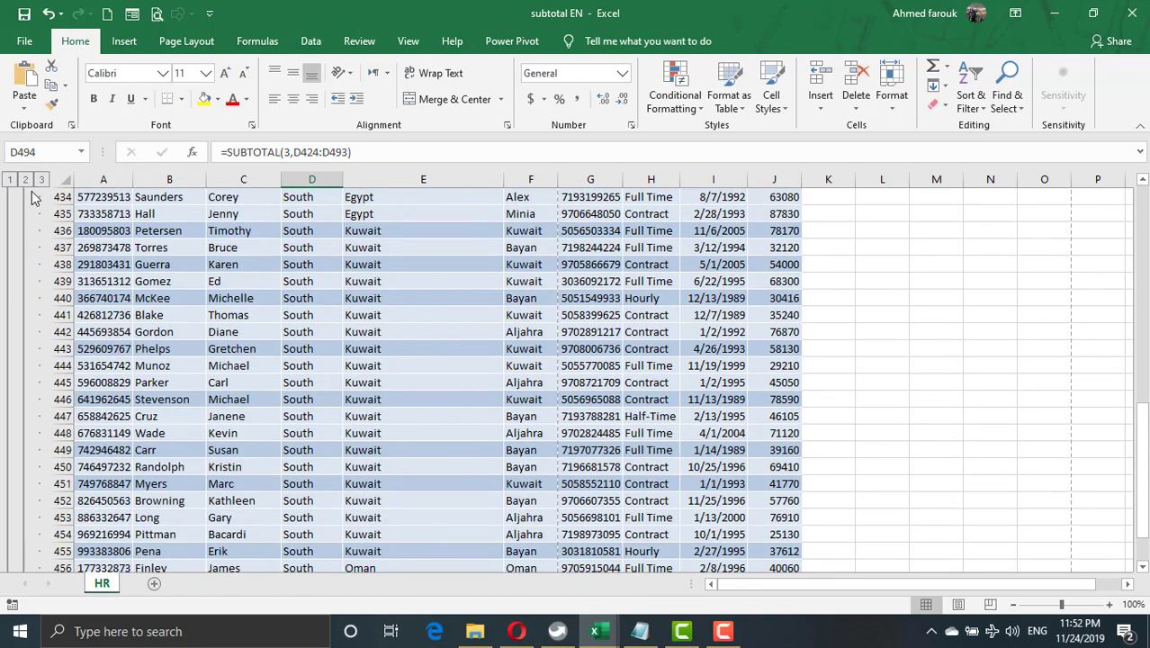
pyautogui.click(26, 180)
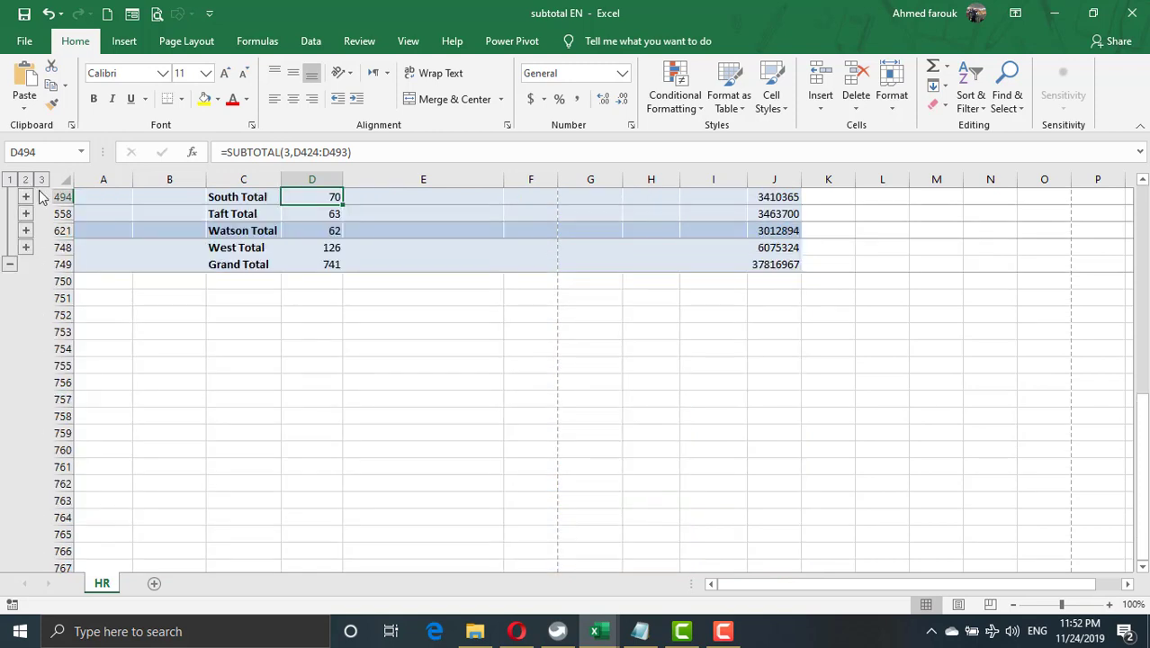
pyautogui.scroll(1, 282, 385)
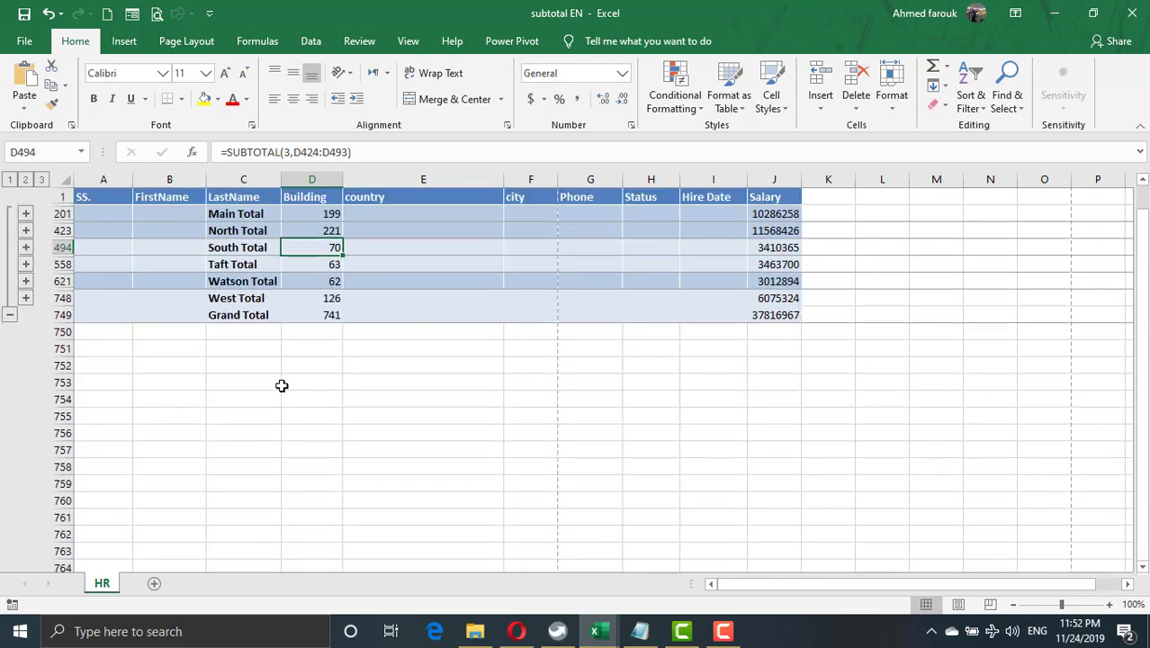
pyautogui.click(43, 183)
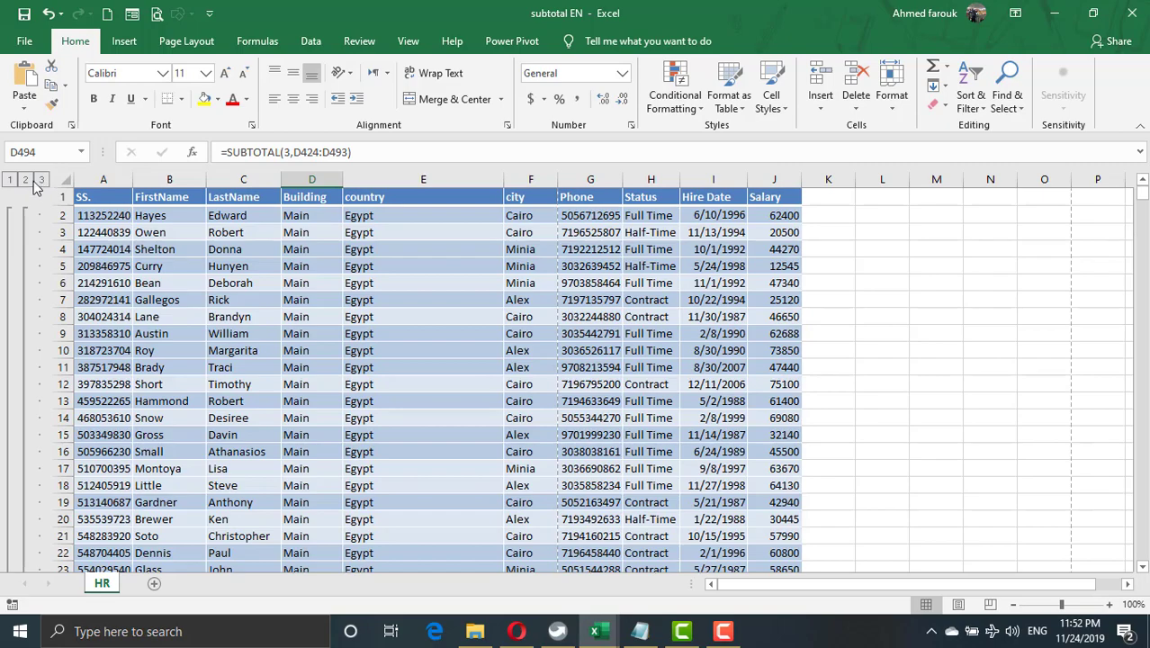